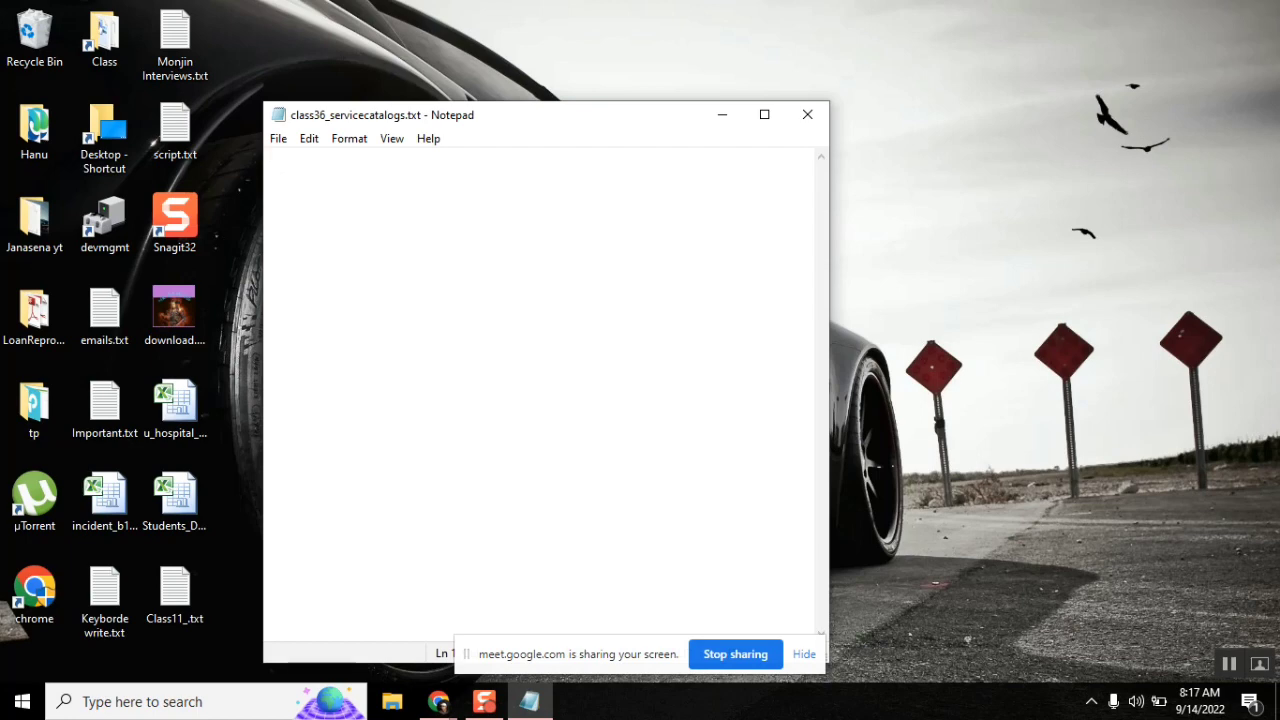
Type a 'Q:' line followed by '2 weeks of window (release)'
text(Q:)
key(Return)
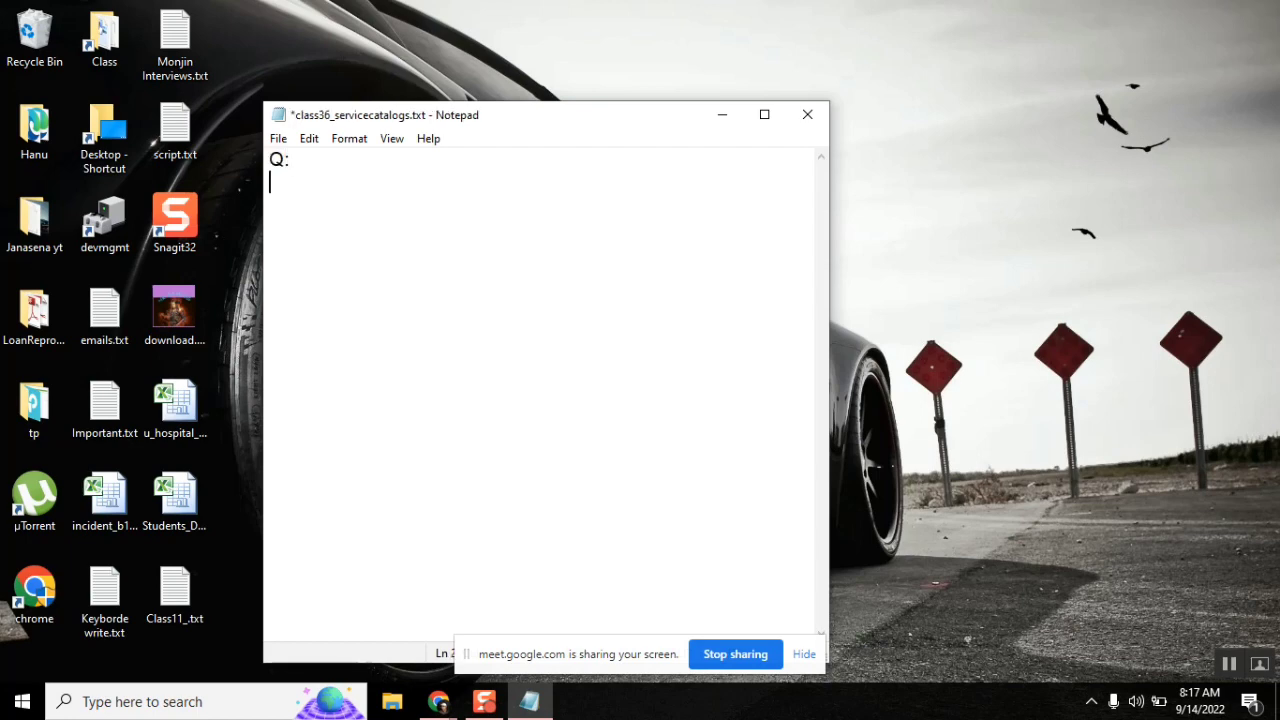
text(2 weeks of windows)
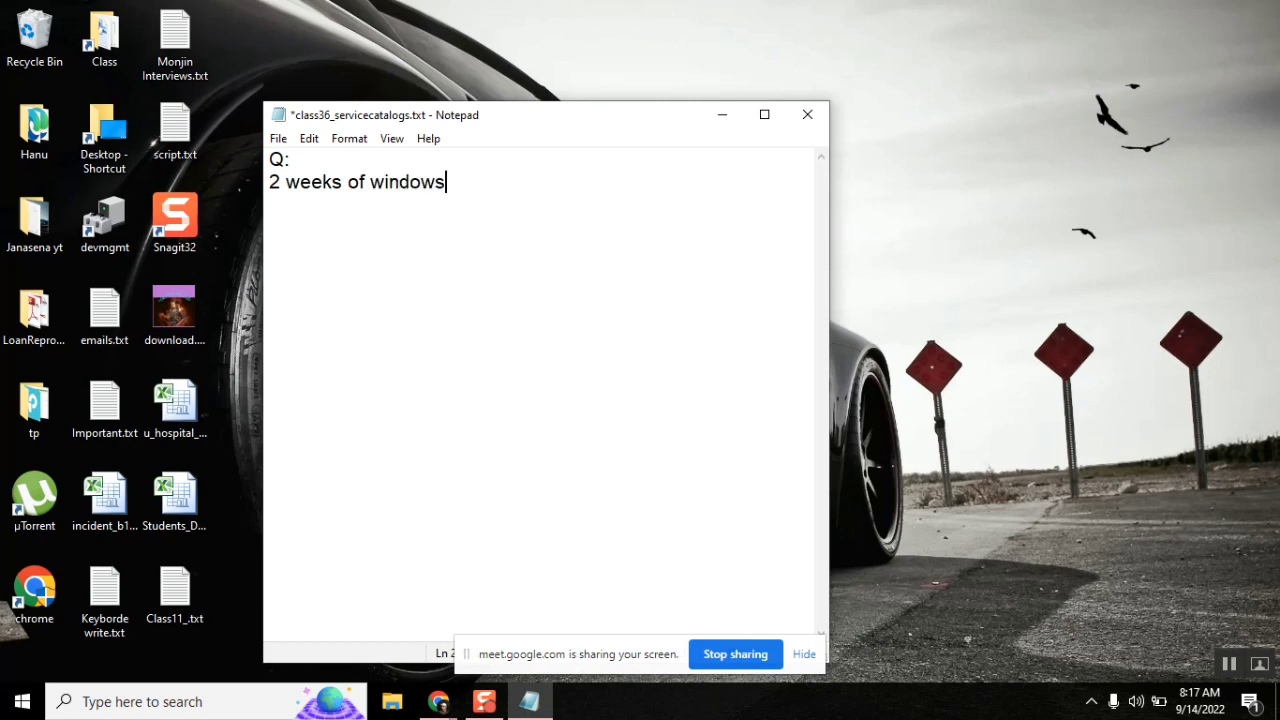
key(BackSpace)
text((release)
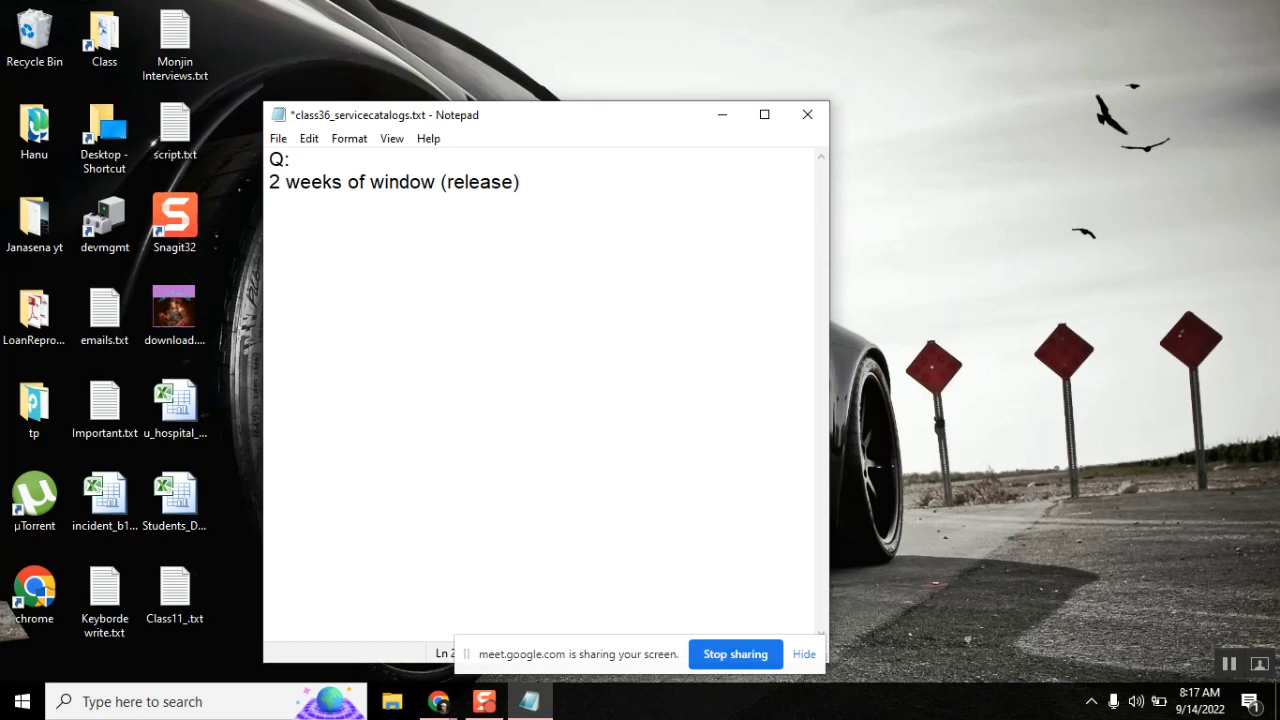
key(Return)
Add a third line reading '13 th days'
text(13thdays)
click(333, 204)
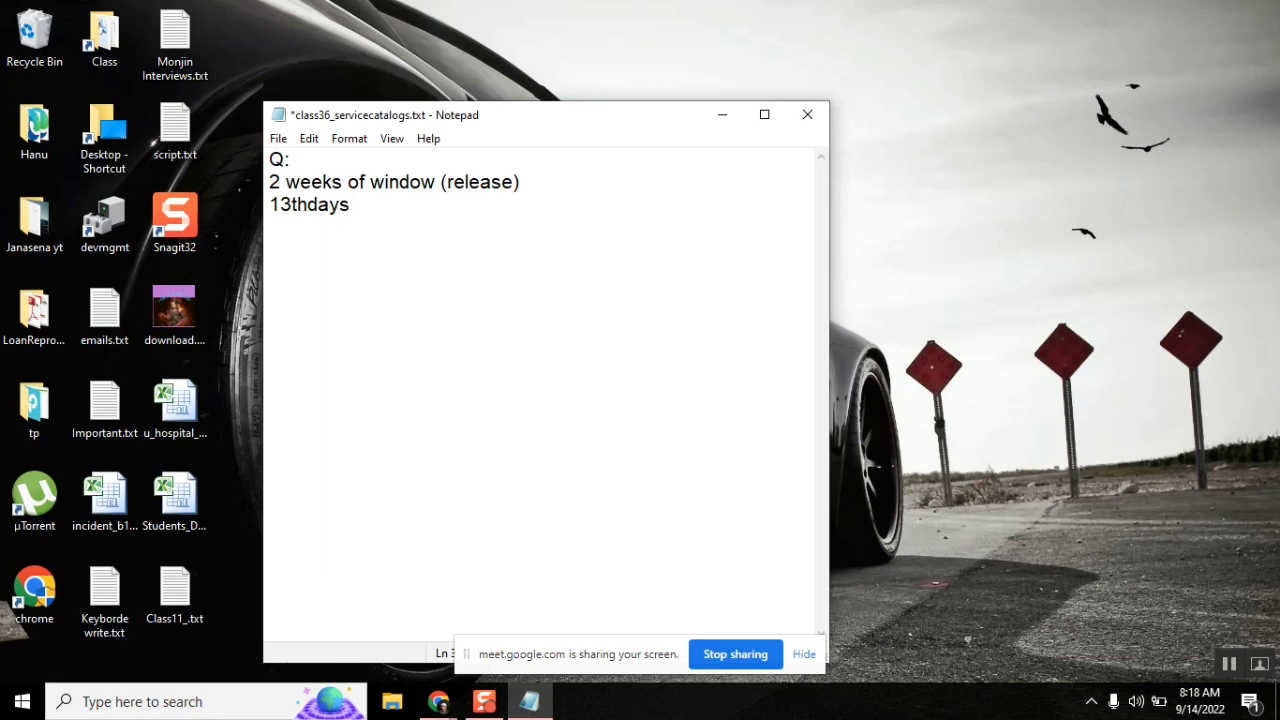
click(307, 204)
click(298, 204)
click(292, 204)
click(361, 204)
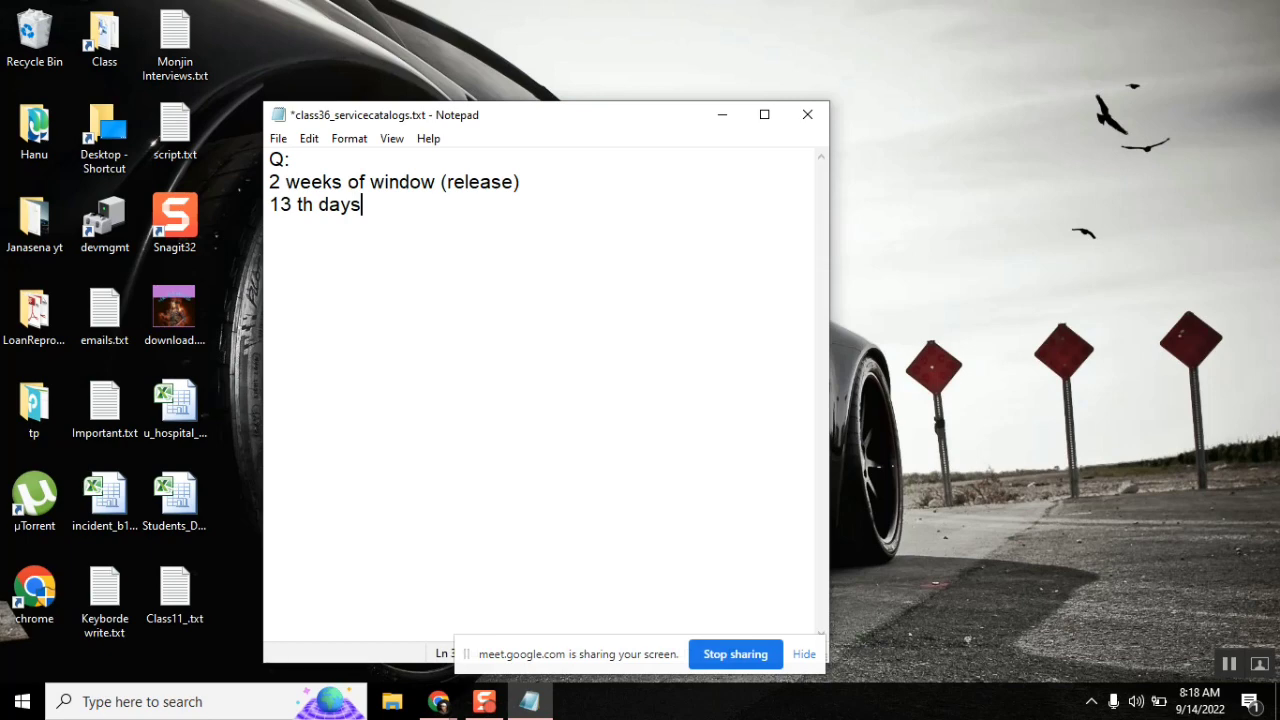
Add the line 'story - assigned to you' below '13 th days'
key(Return)
text(story -)
double_click(468, 183)
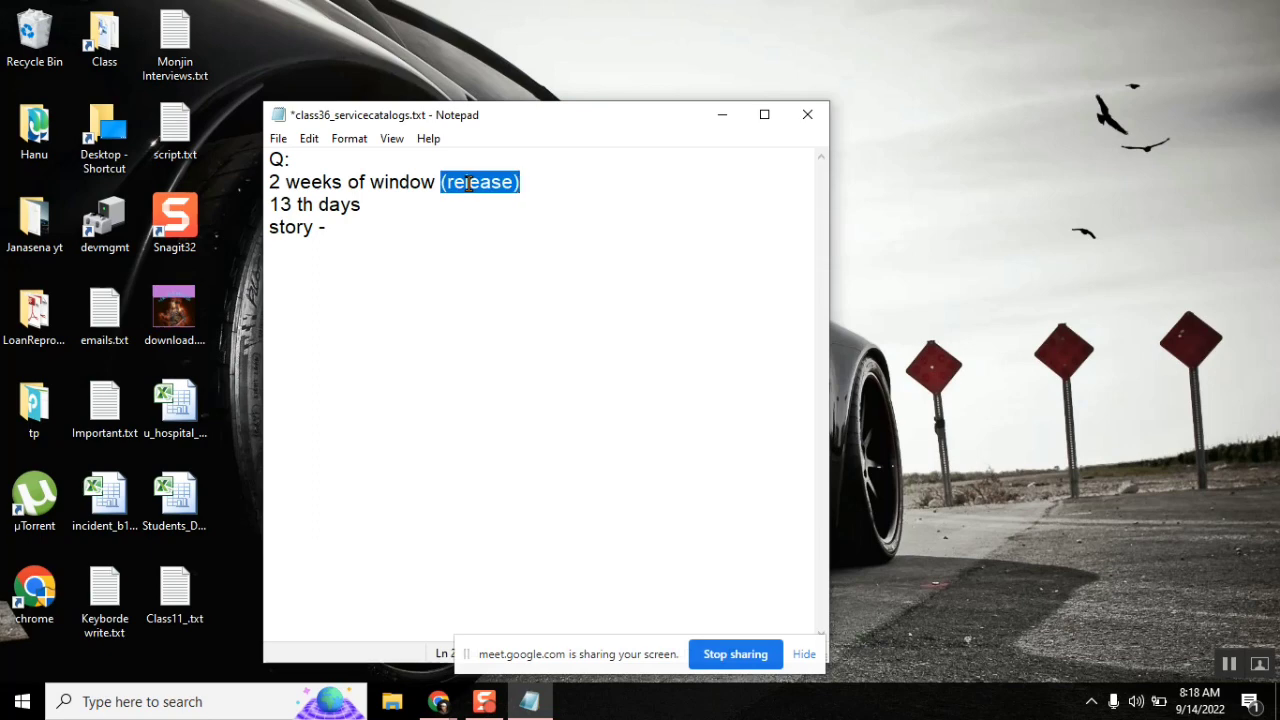
double_click(283, 204)
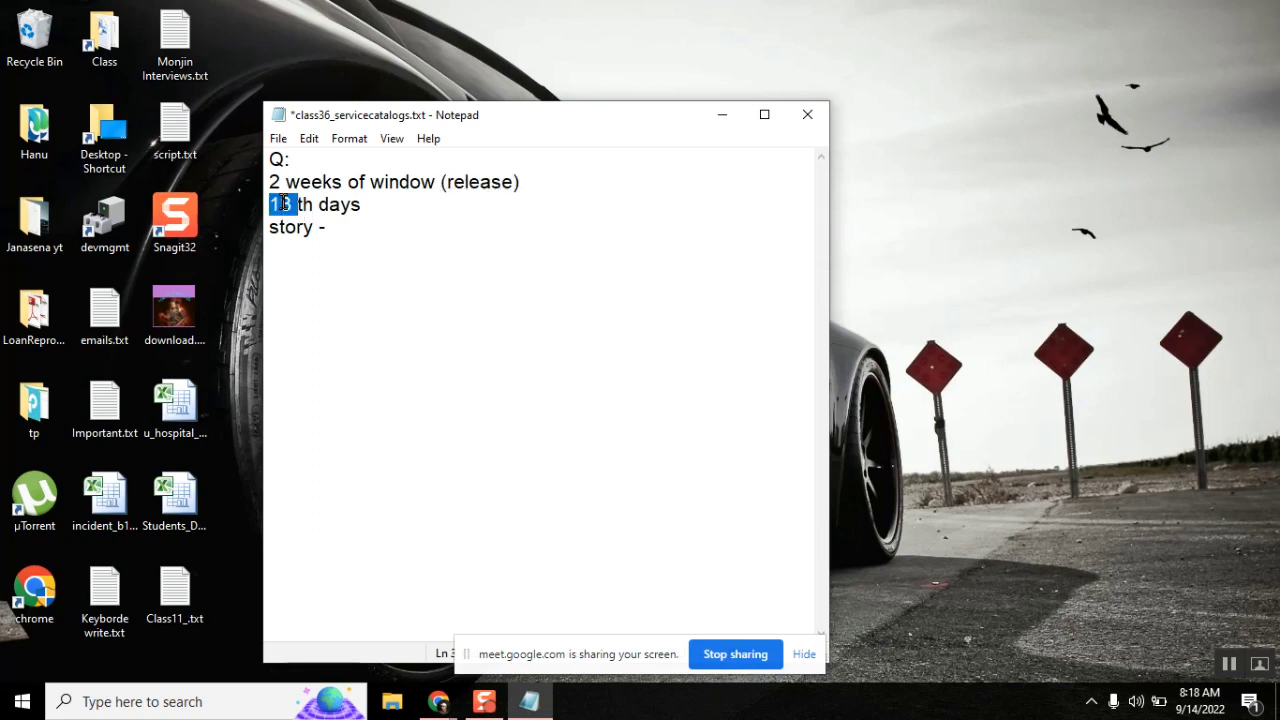
click(369, 220)
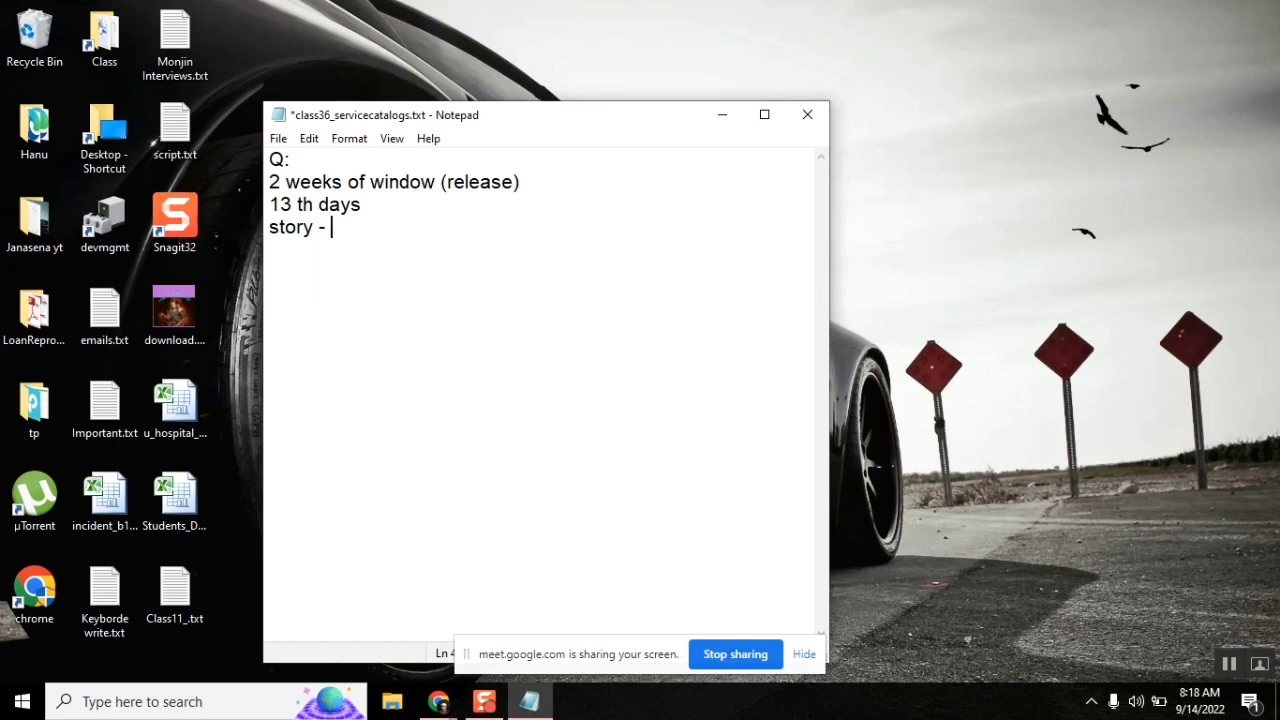
text(assigned to y)
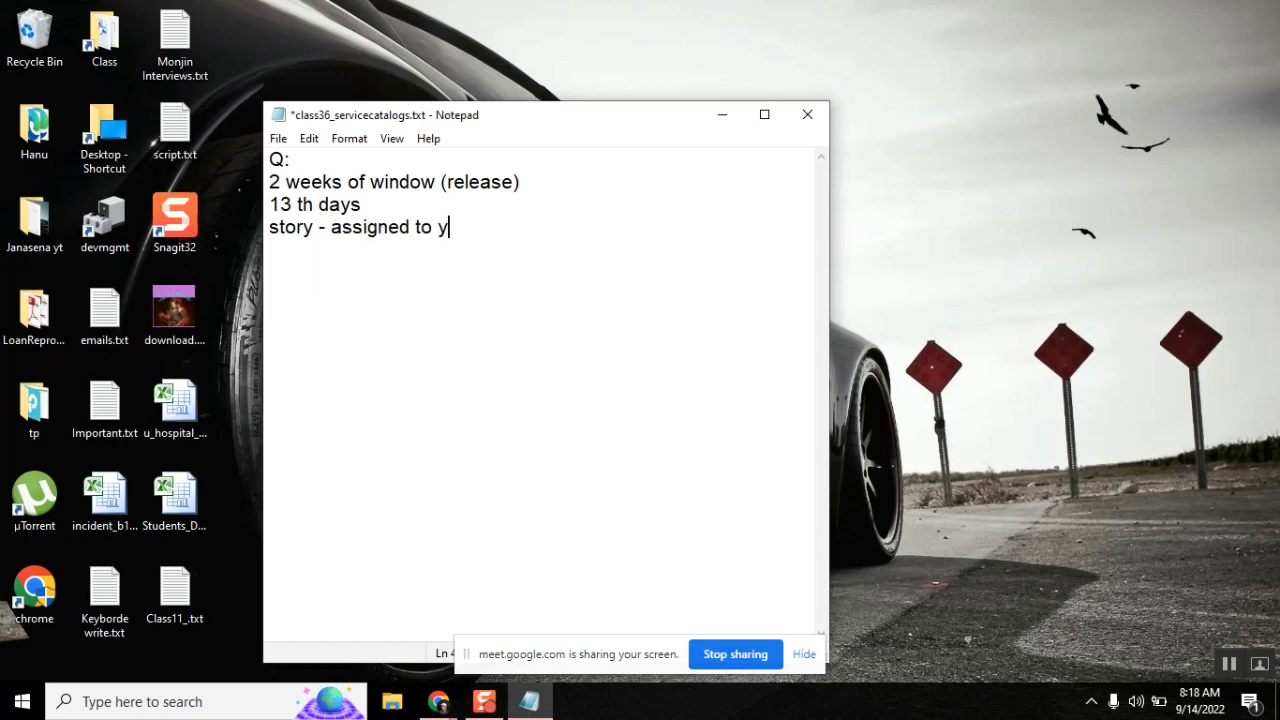
text(ou)
End the story line with a period and start the next line with 'How you proceed'
double_click(476, 181)
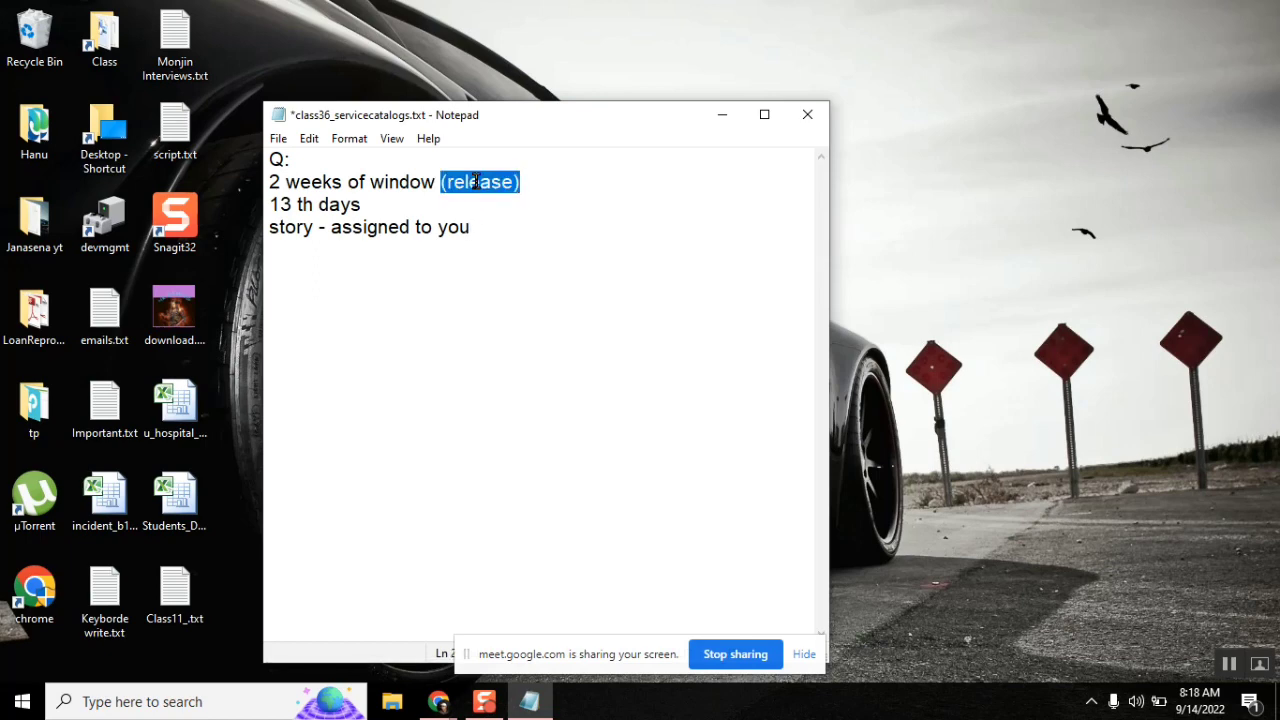
double_click(453, 227)
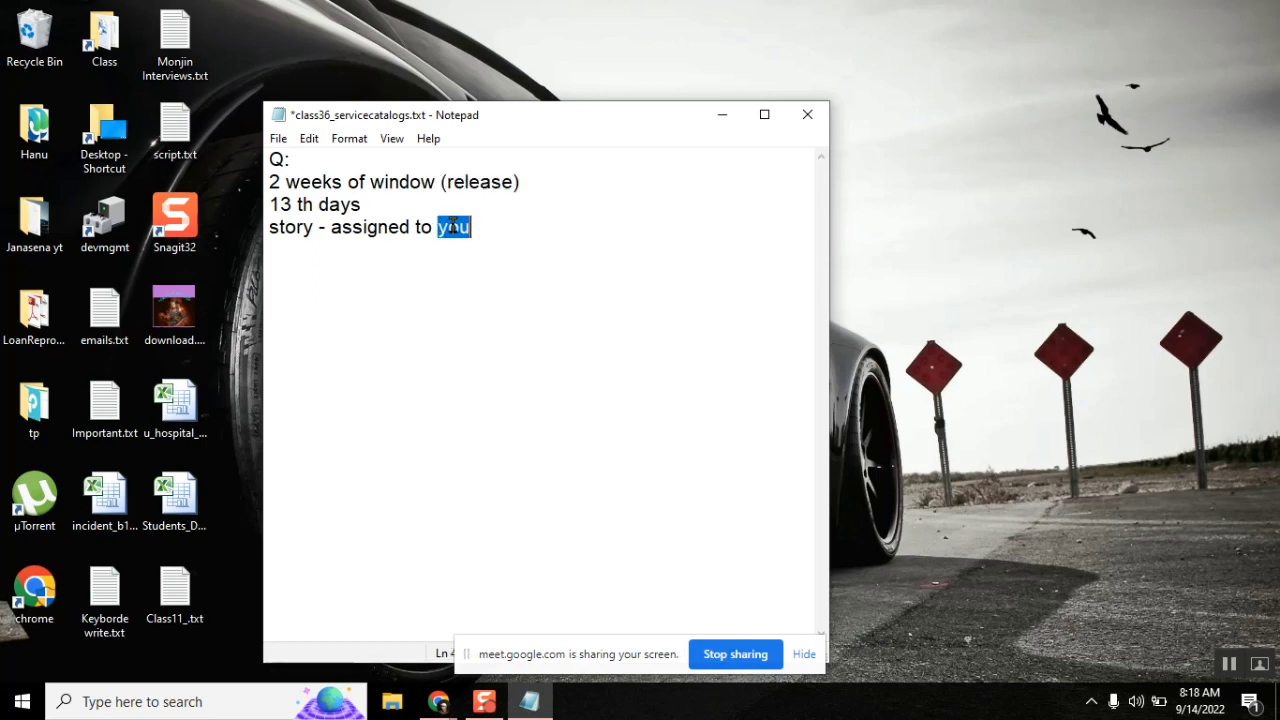
click(354, 227)
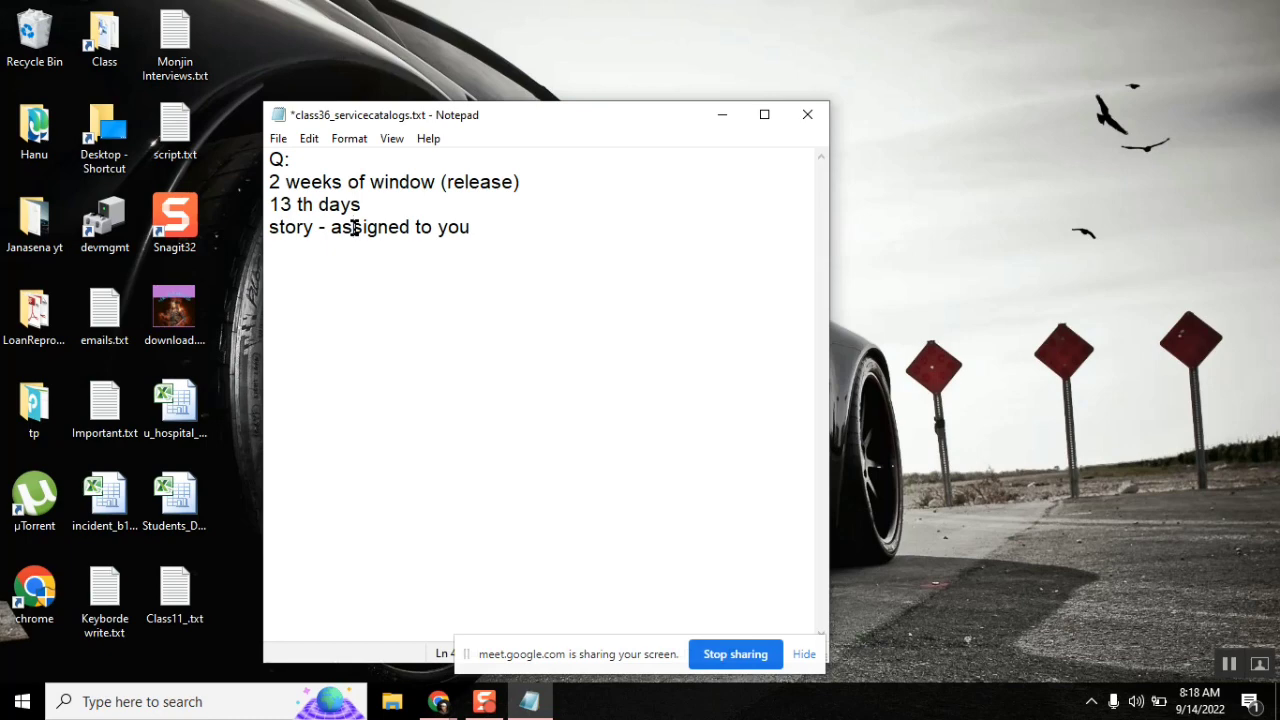
double_click(289, 240)
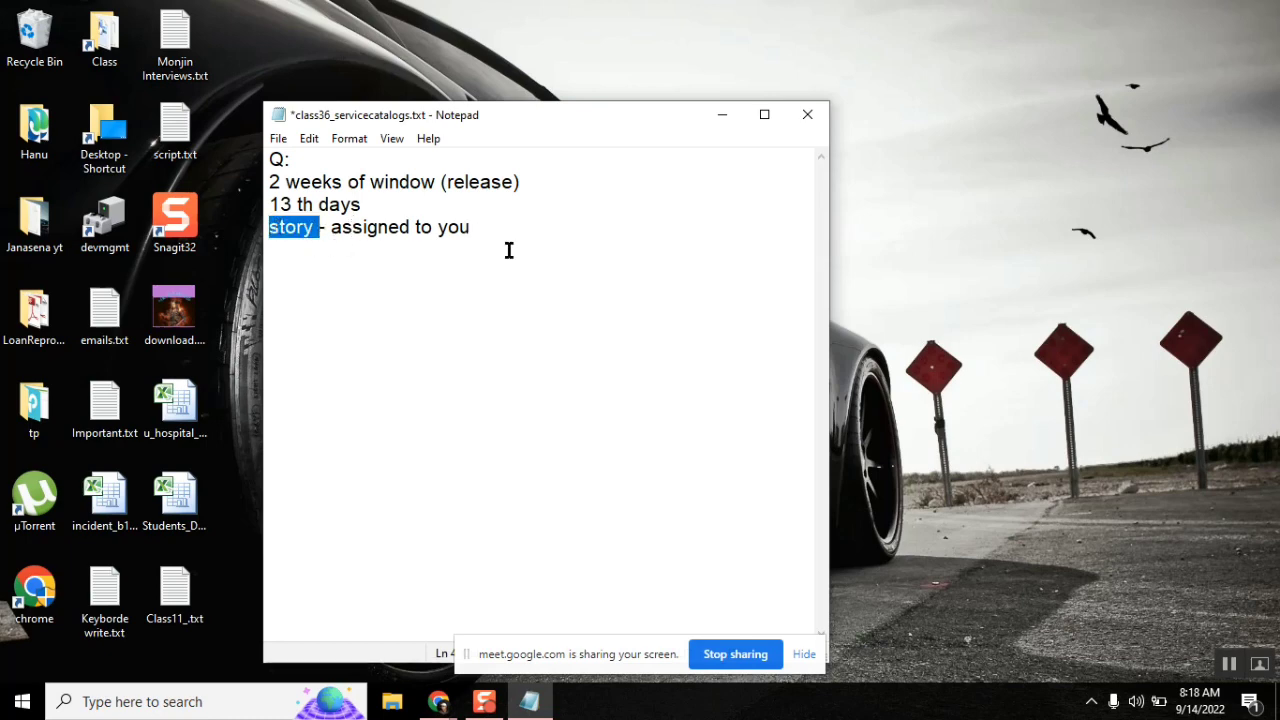
click(486, 226)
text(.)
key(Return)
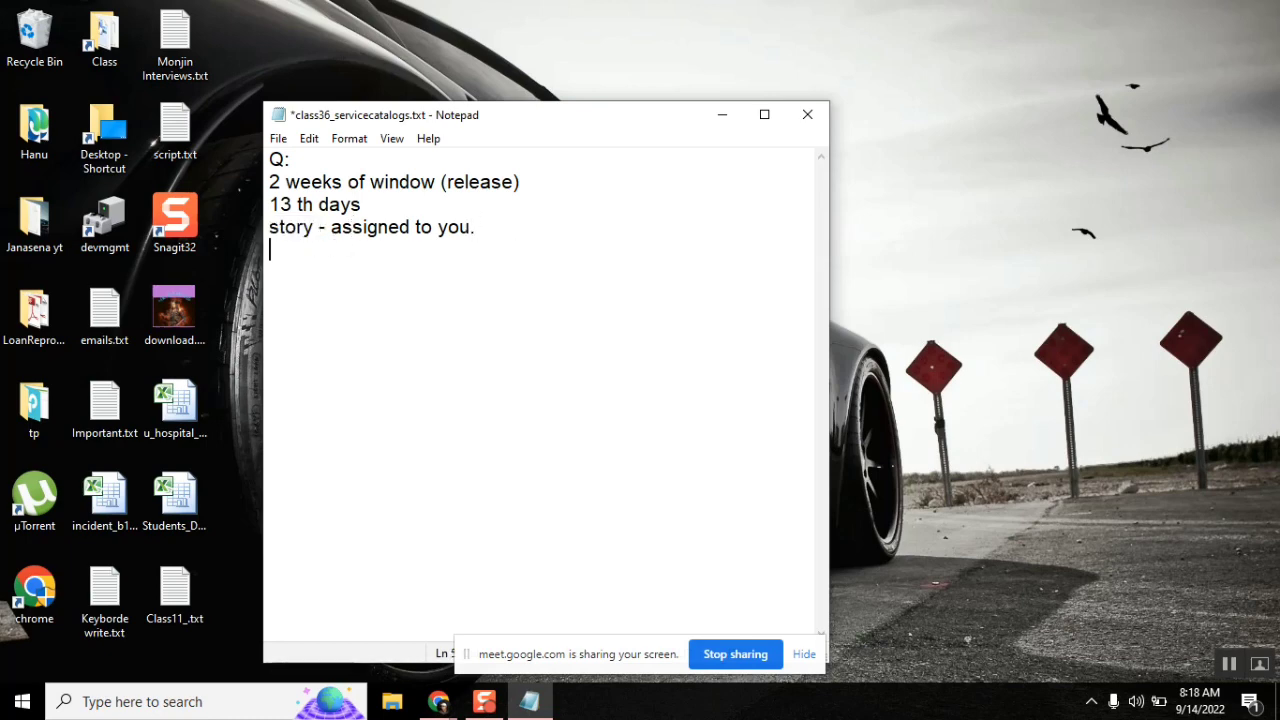
text(How yo)
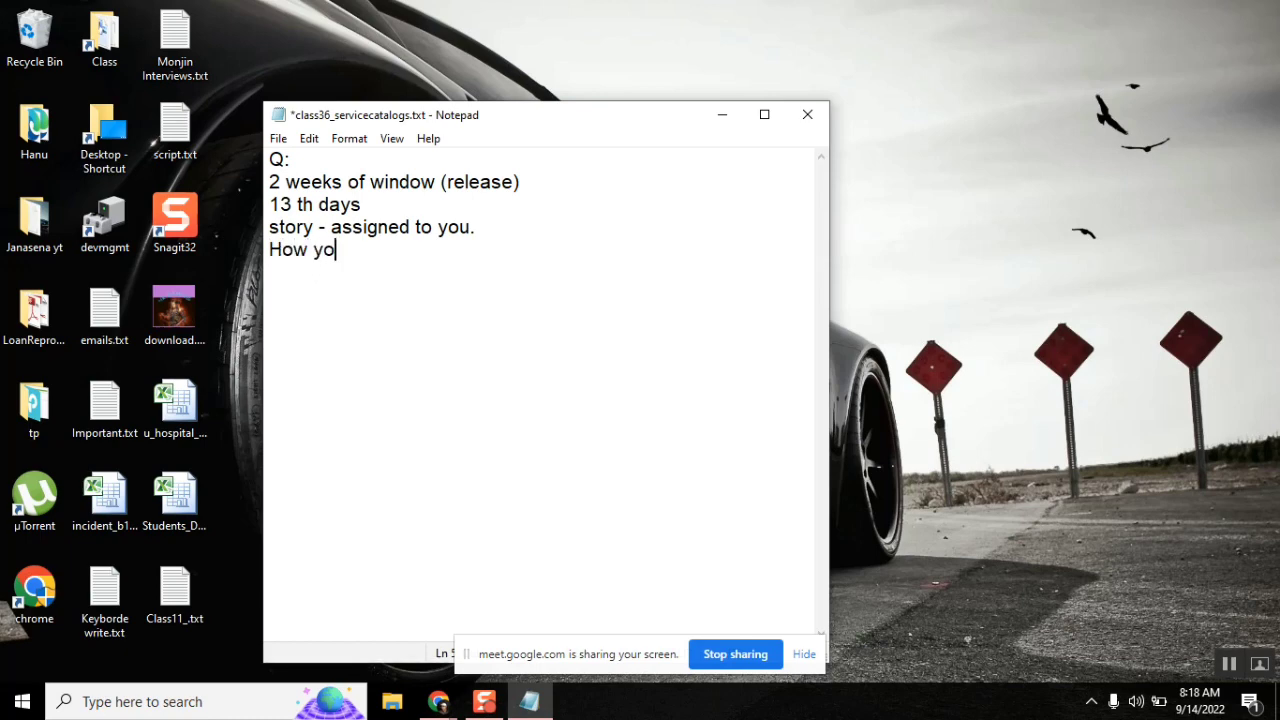
text(u proceed ()
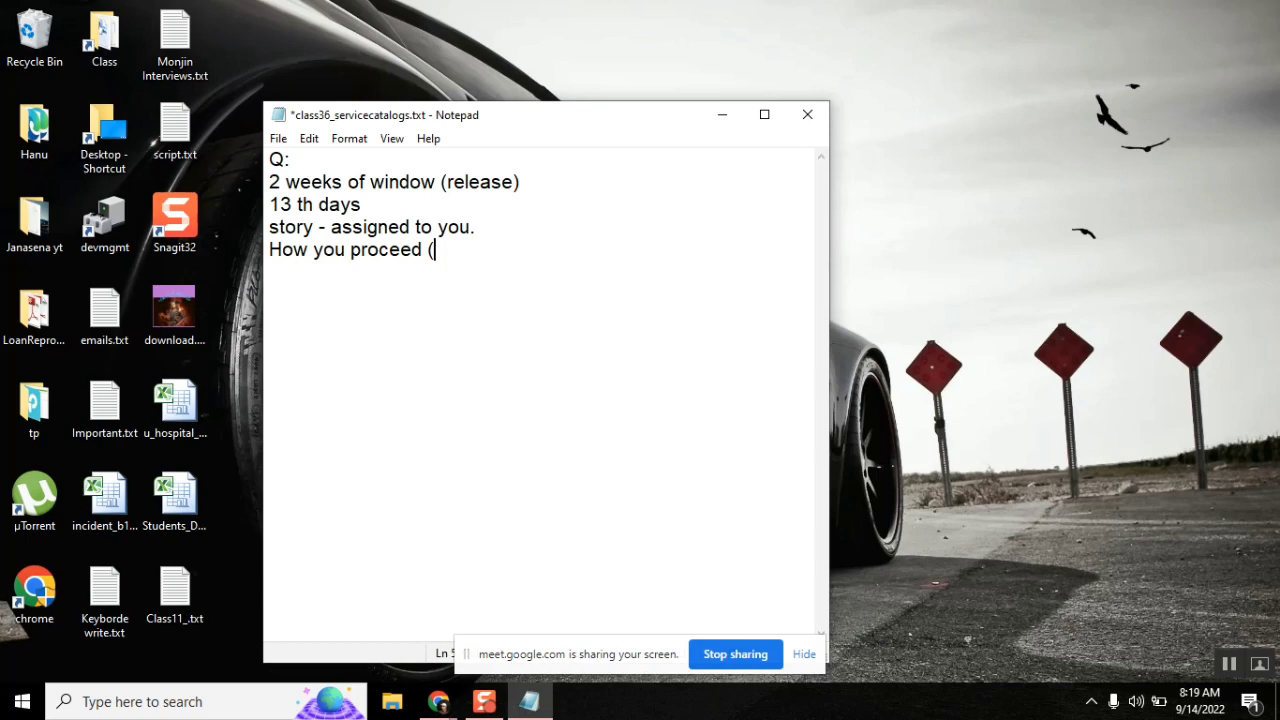
Complete the dash-prefixed question '(dev not available & you dont know how much it is completed).'
double_click(283, 204)
click(452, 249)
text(dev not available )
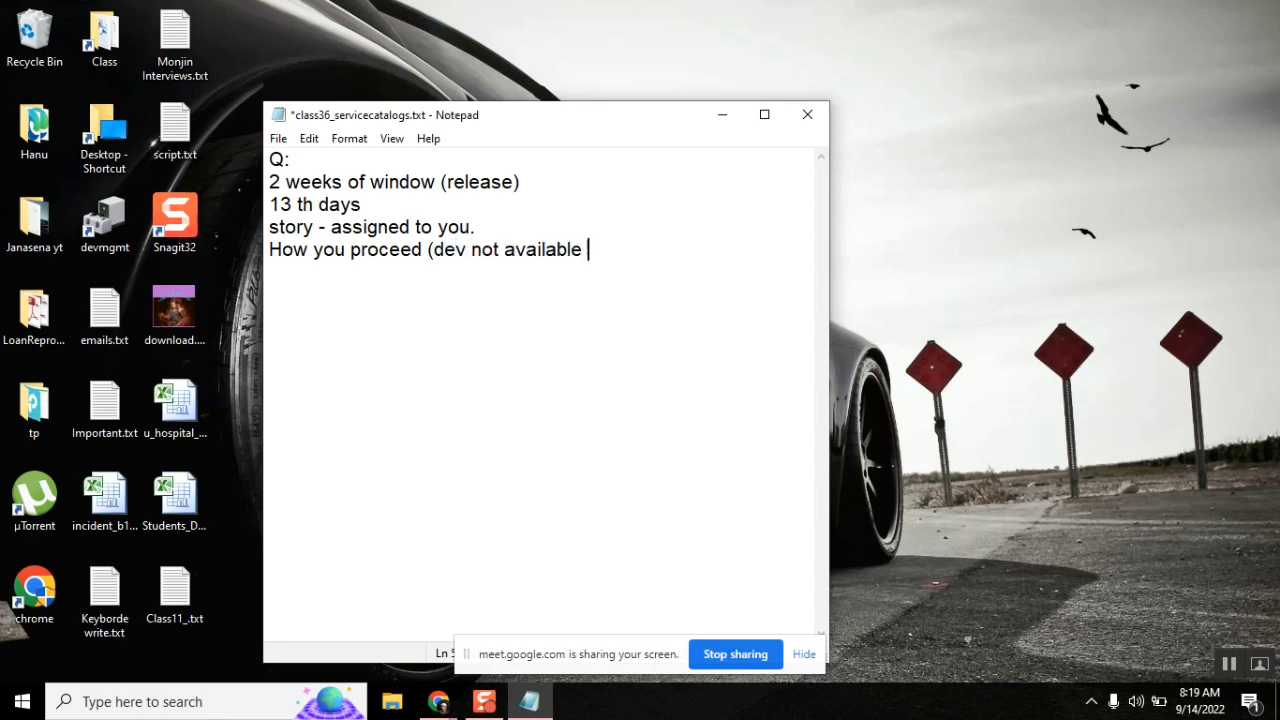
text(& you dont k)
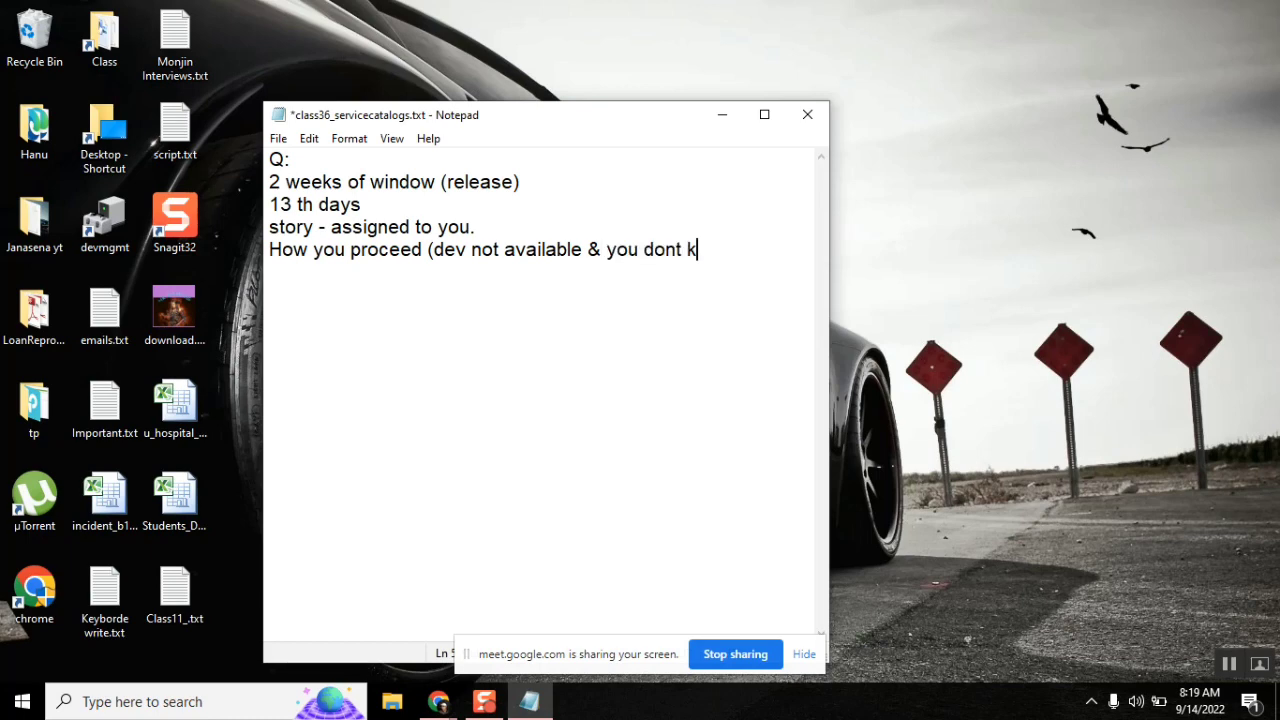
text(now how much it)
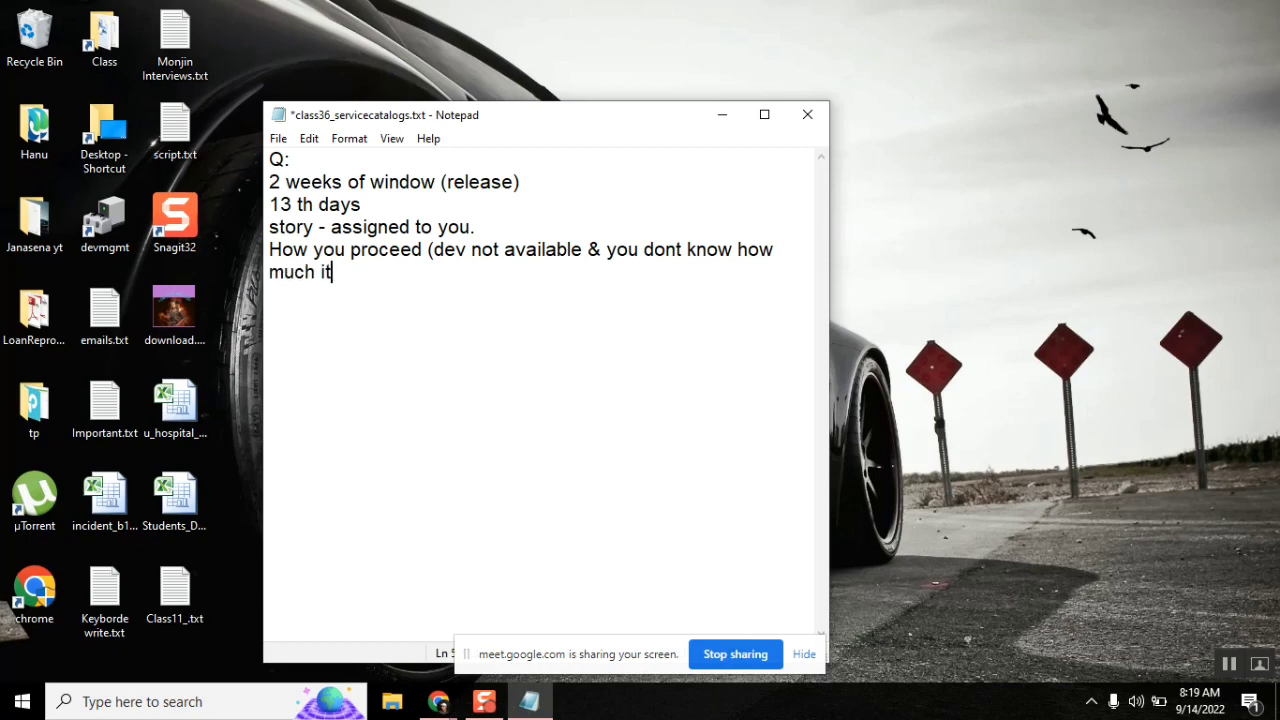
text( is complete)
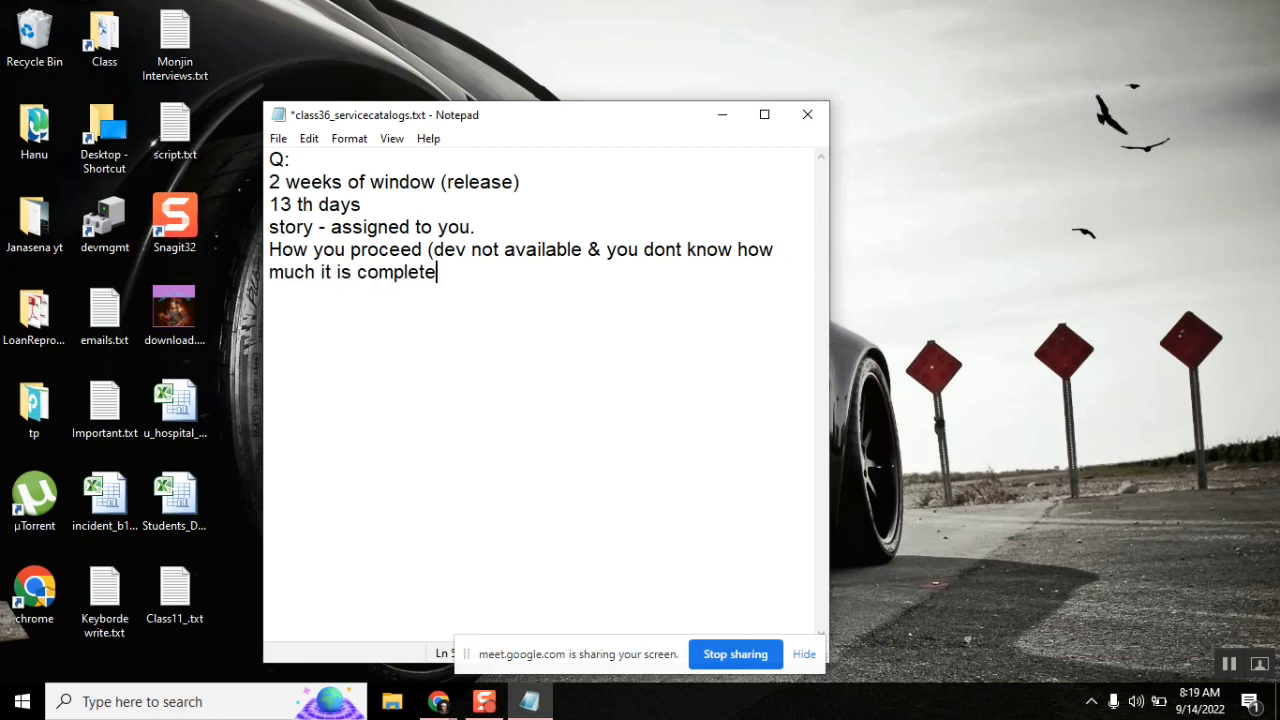
text(d))
text(.)
text(-)
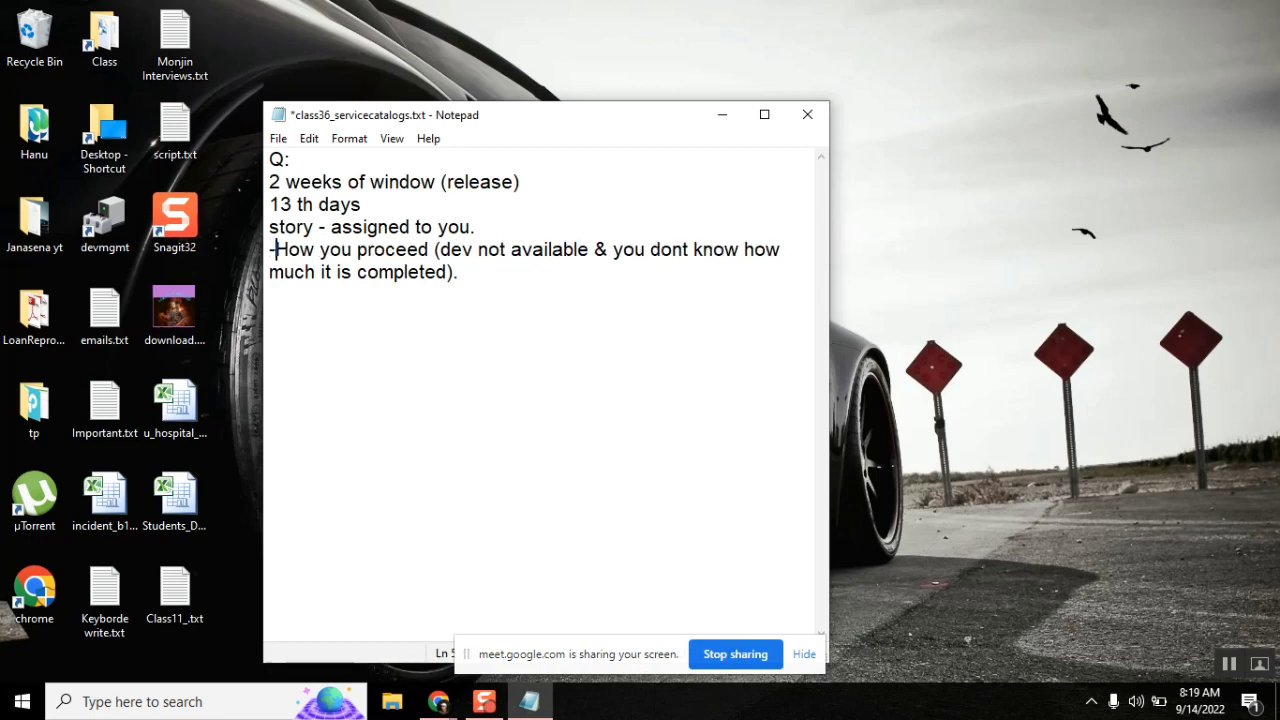
key(Down)
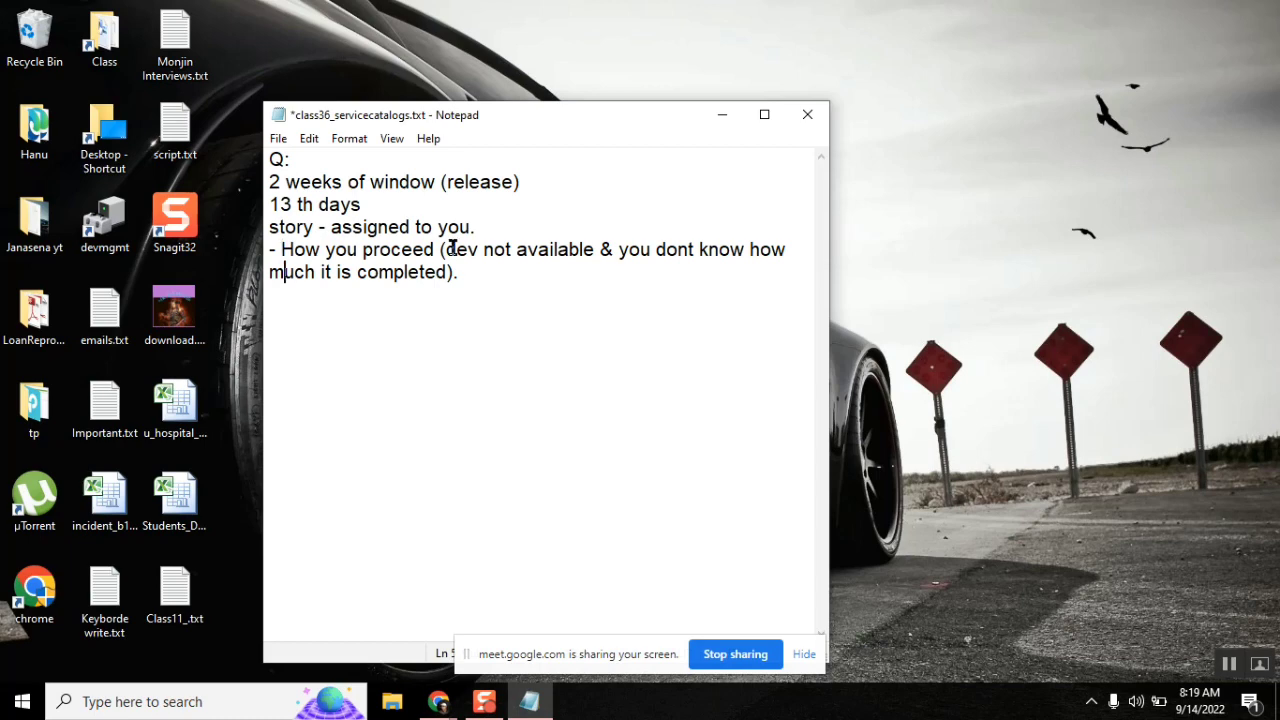
key(End)
key(Return)
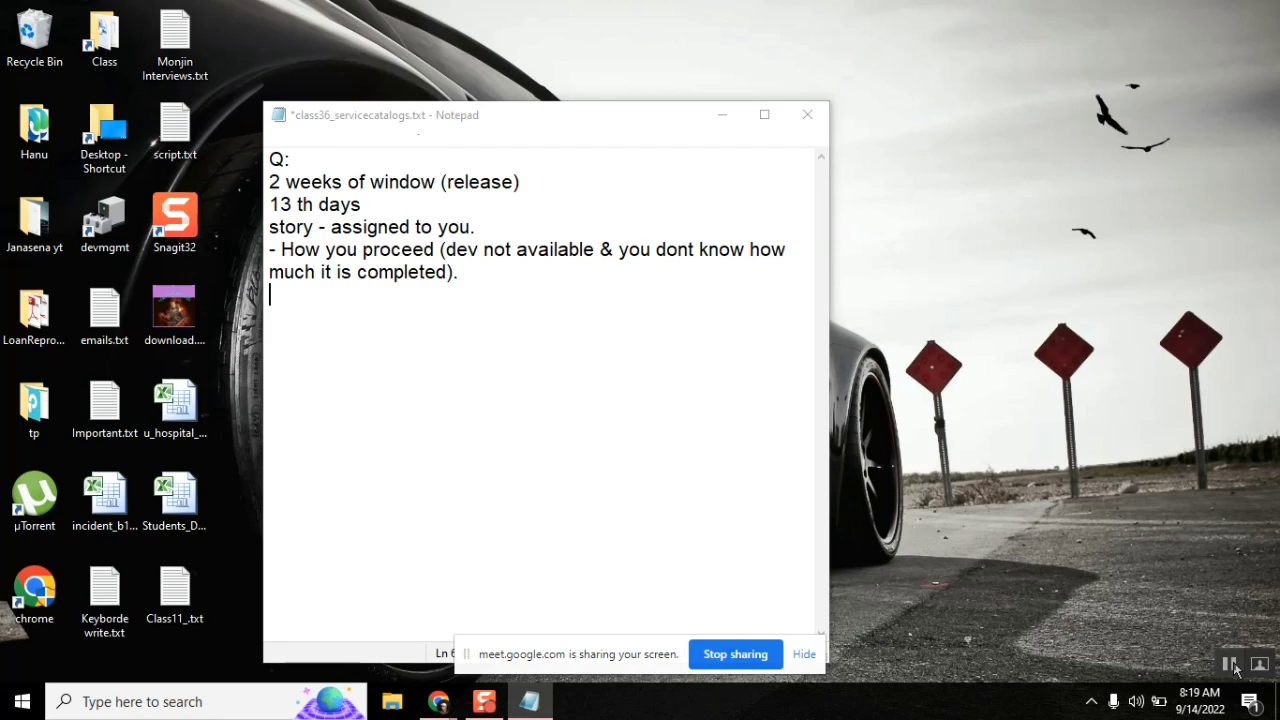
Capitalise 'Assigned' in the story line, then go to the empty line below the question
click(316, 297)
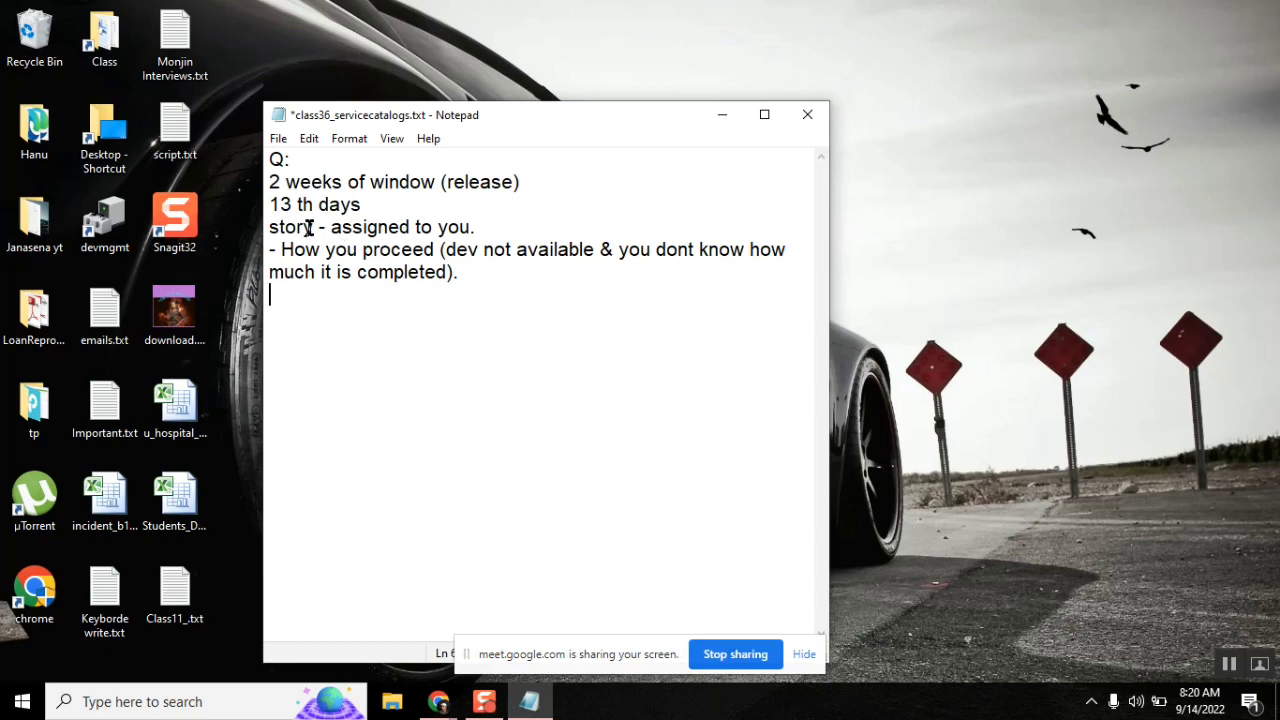
click(341, 228)
key(BackSpace)
text(A)
click(325, 316)
Write list items '1. understand story' and '2. open the update sets and understand'
text(1. understan)
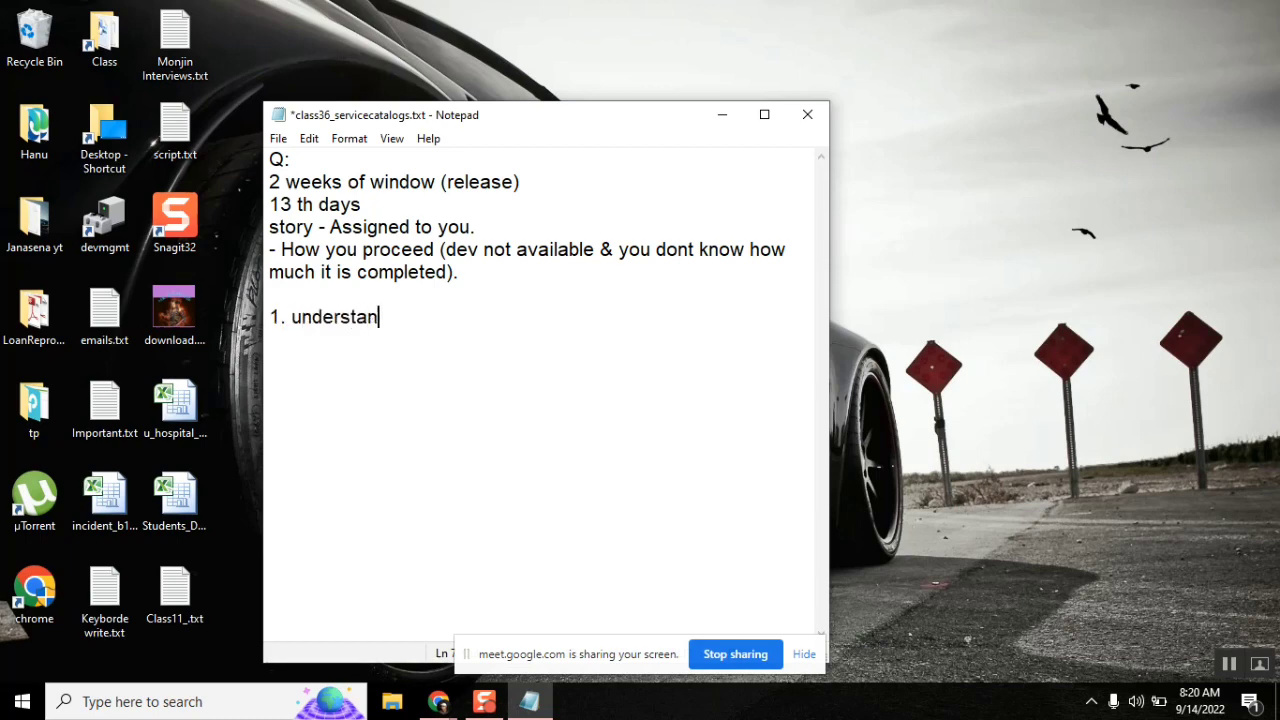
text(d story)
key(Return)
text(2. uop)
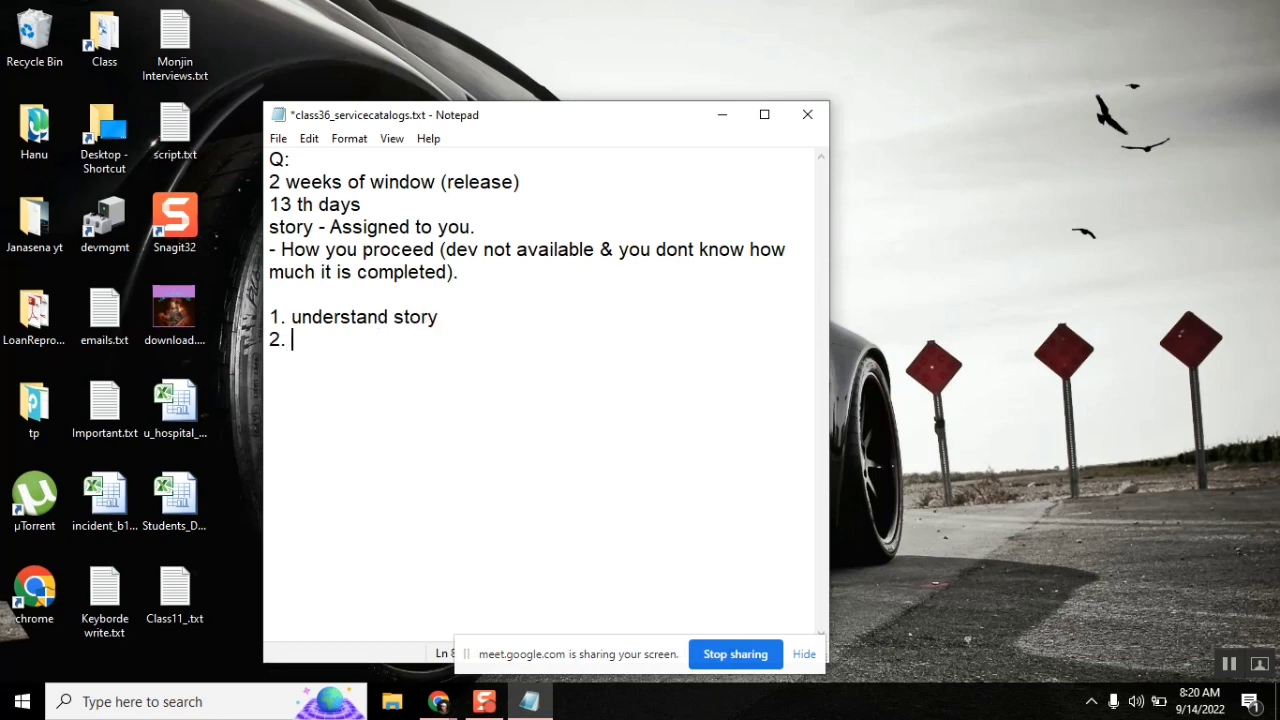
key(BackSpace)
key(BackSpace)
key(BackSpace)
text(ope)
key(BackSpace)
text(n the update sets)
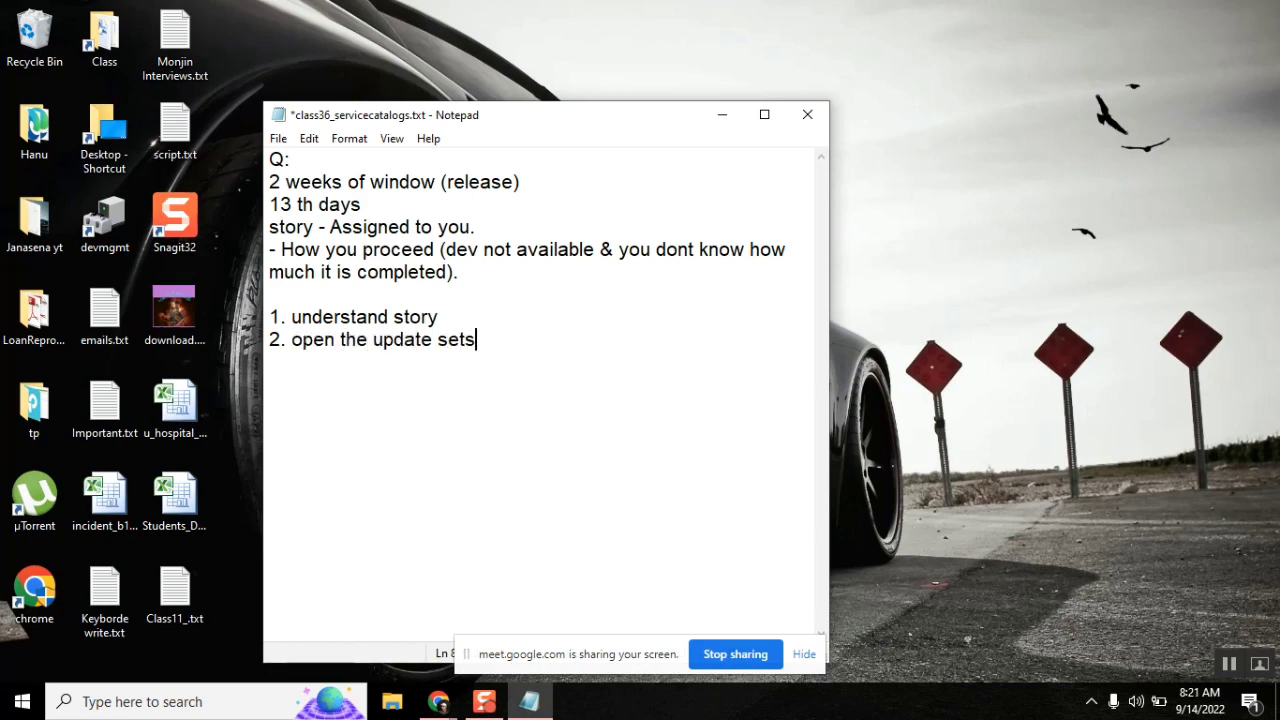
key(Return)
key(BackSpace)
text(and understand)
Begin item 3: 'check the functionality check how much it s completed and'
key(Return)
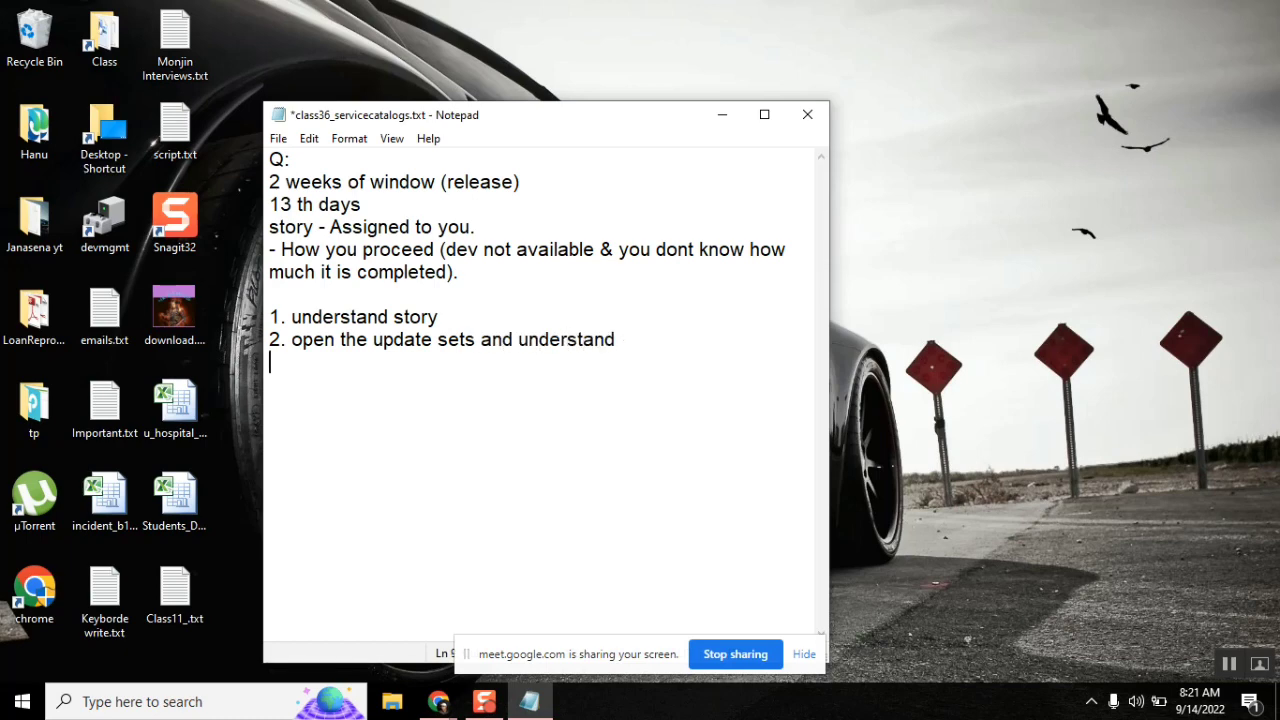
text(3. )
text(de)
key(BackSpace)
key(BackSpace)
text(check )
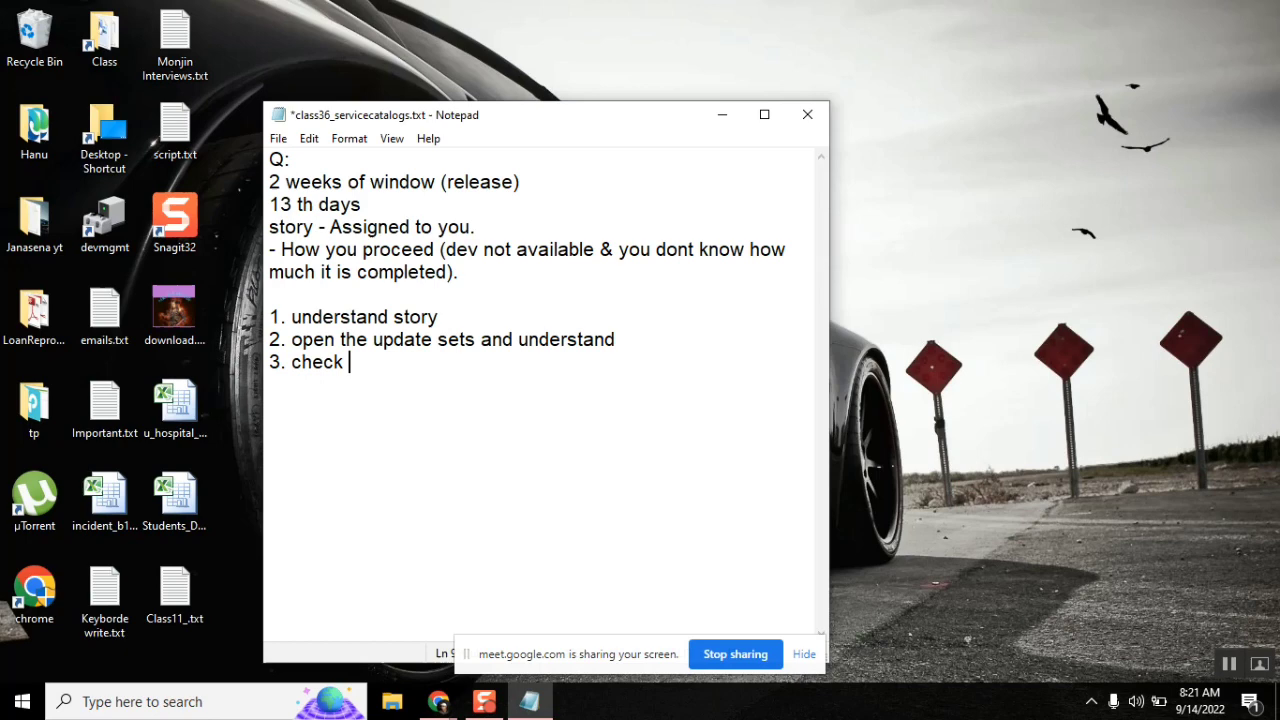
text(p)
key(BackSpace)
text(the func)
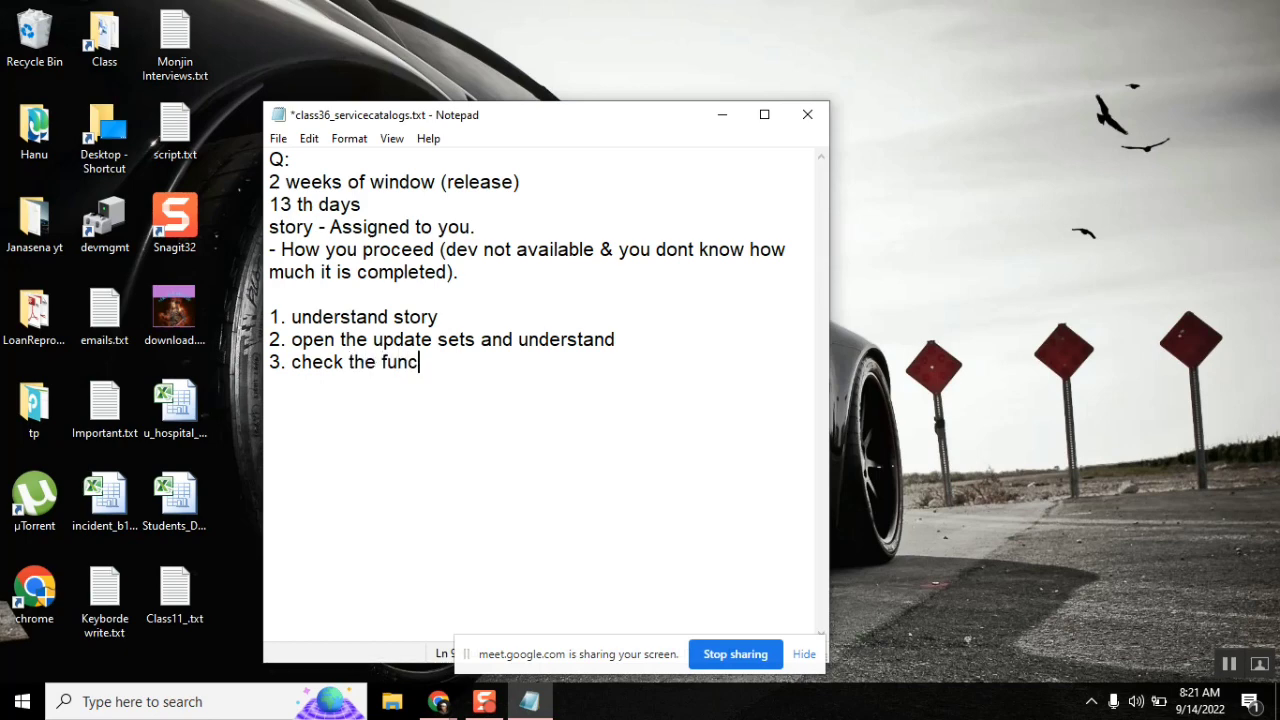
text(tionality and)
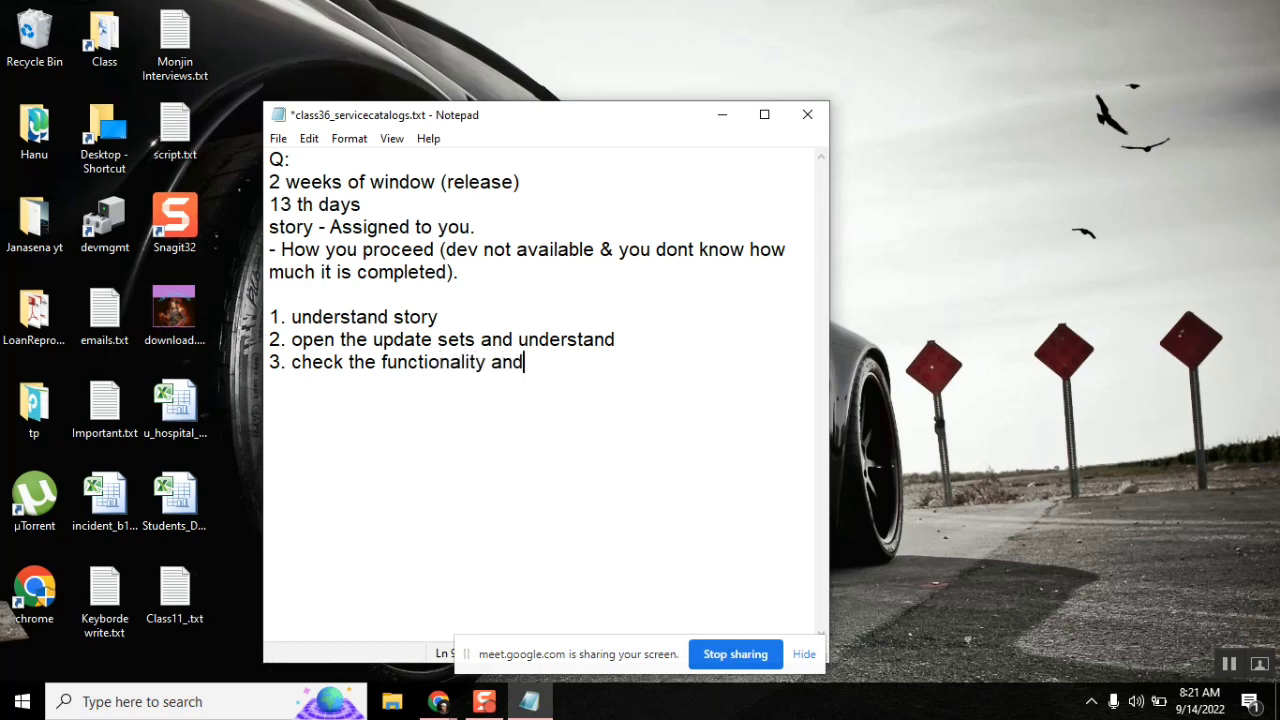
text(check how m)
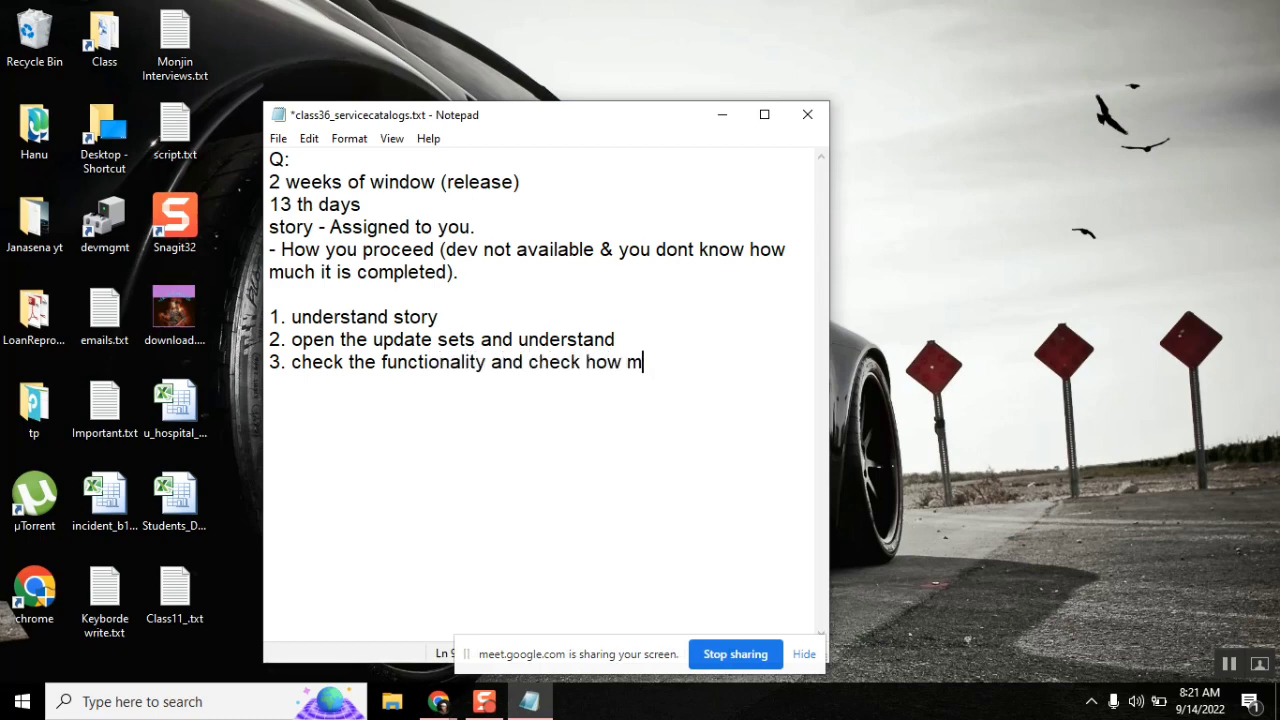
text(uch it s co)
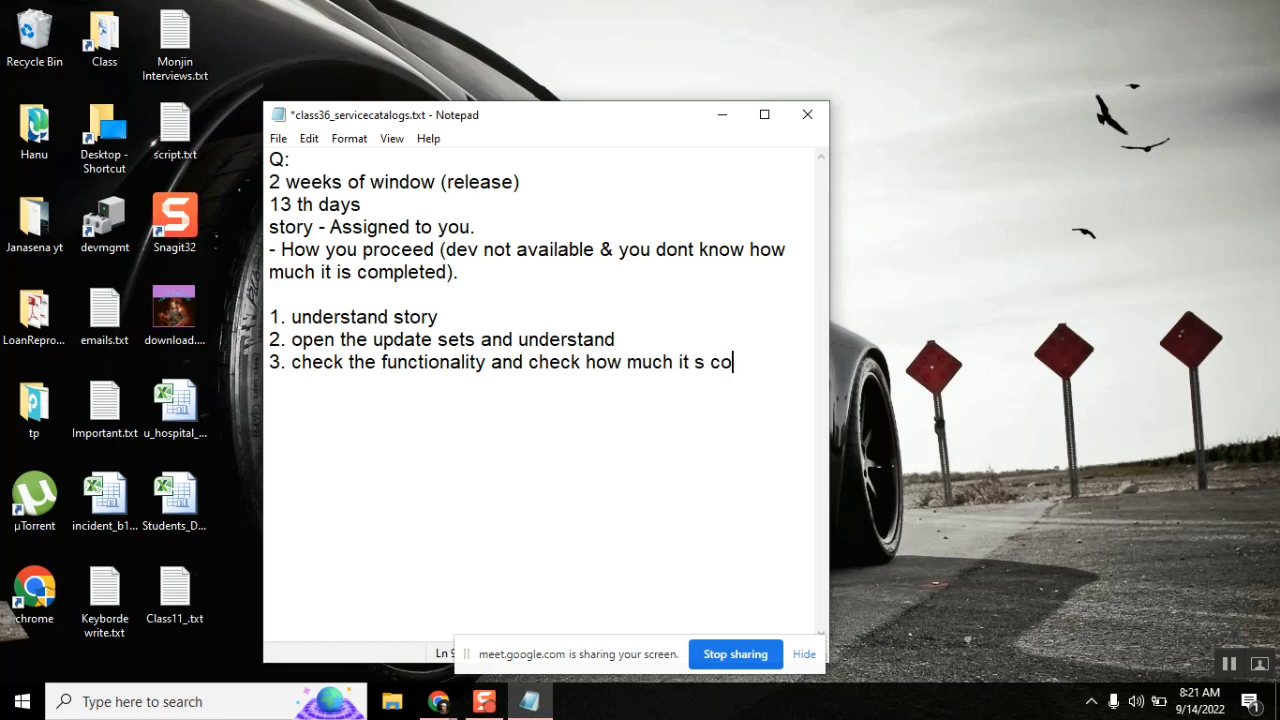
text(mpleted and e)
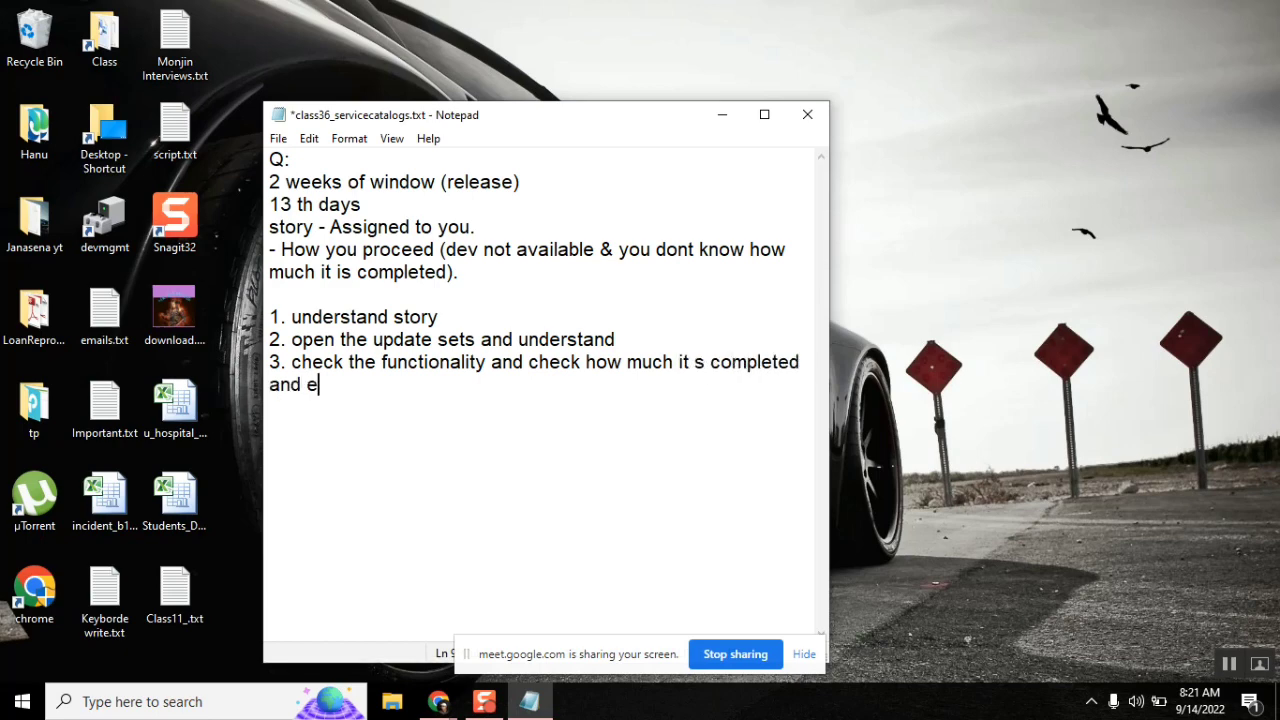
text(ndin)
End item 3 with 'pending' and add item 4 'read the progress or comments of the story.'
key(BackSpace)
key(BackSpace)
key(BackSpace)
key(BackSpace)
key(BackSpace)
text(pending)
key(Return)
text(4)
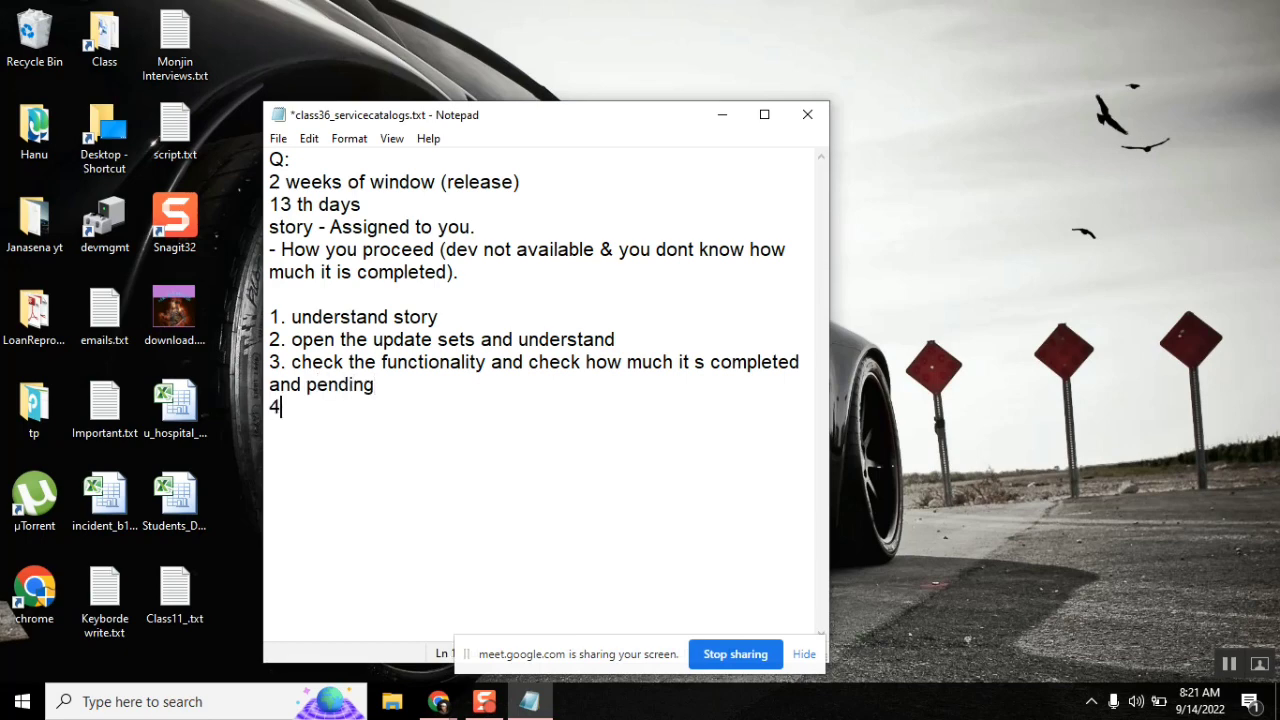
text(. read the progr)
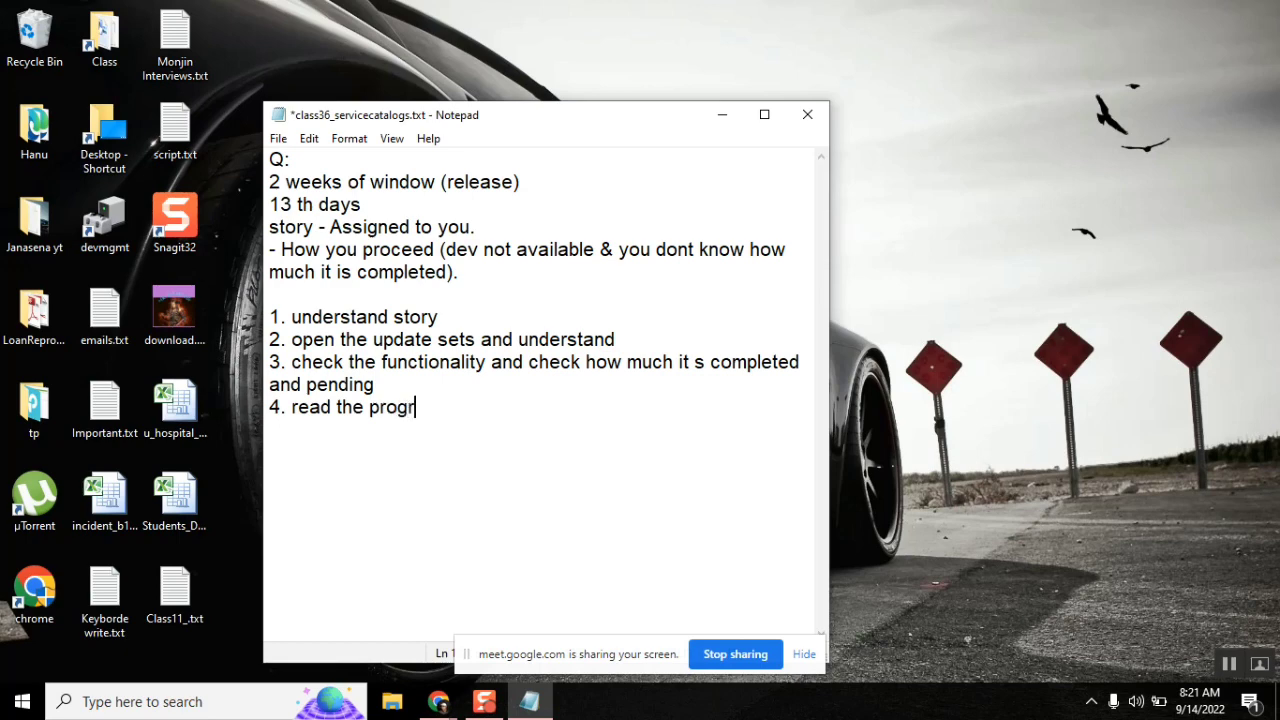
text(ess or comments of th)
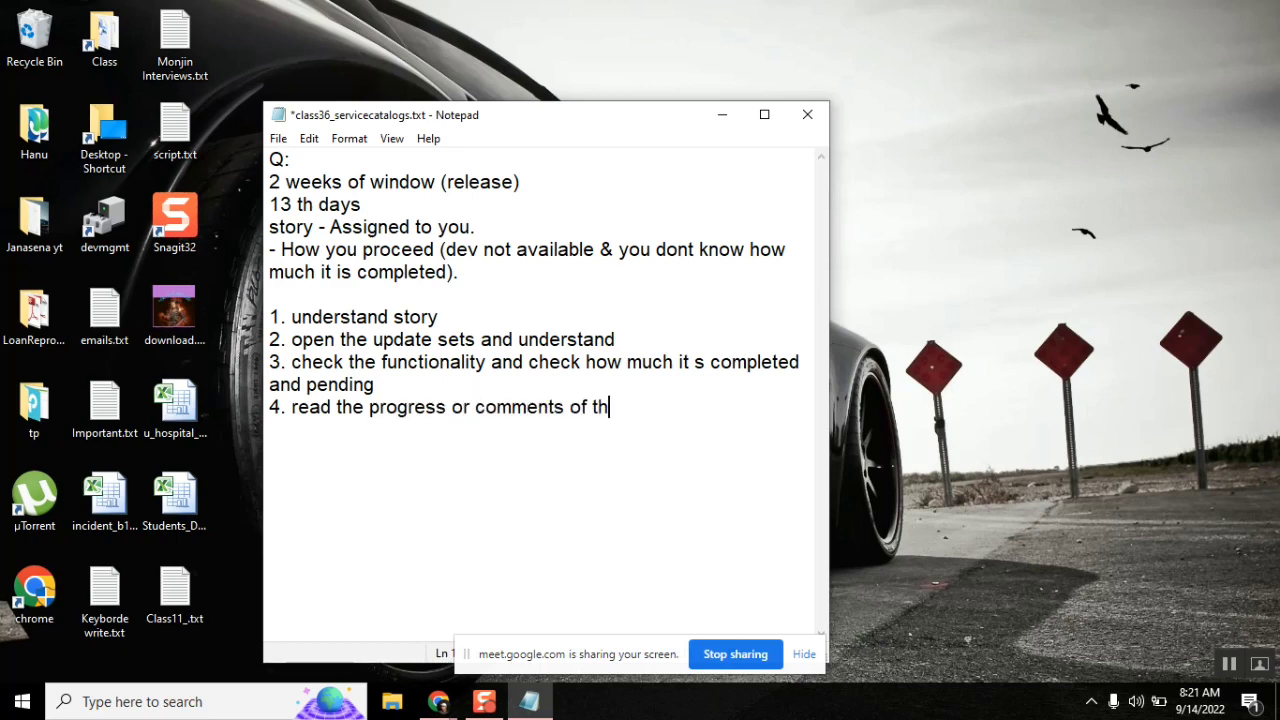
text(e story.)
Start item '5.' on a new line, then highlight words in items 1 and 2
key(Return)
text(5.)
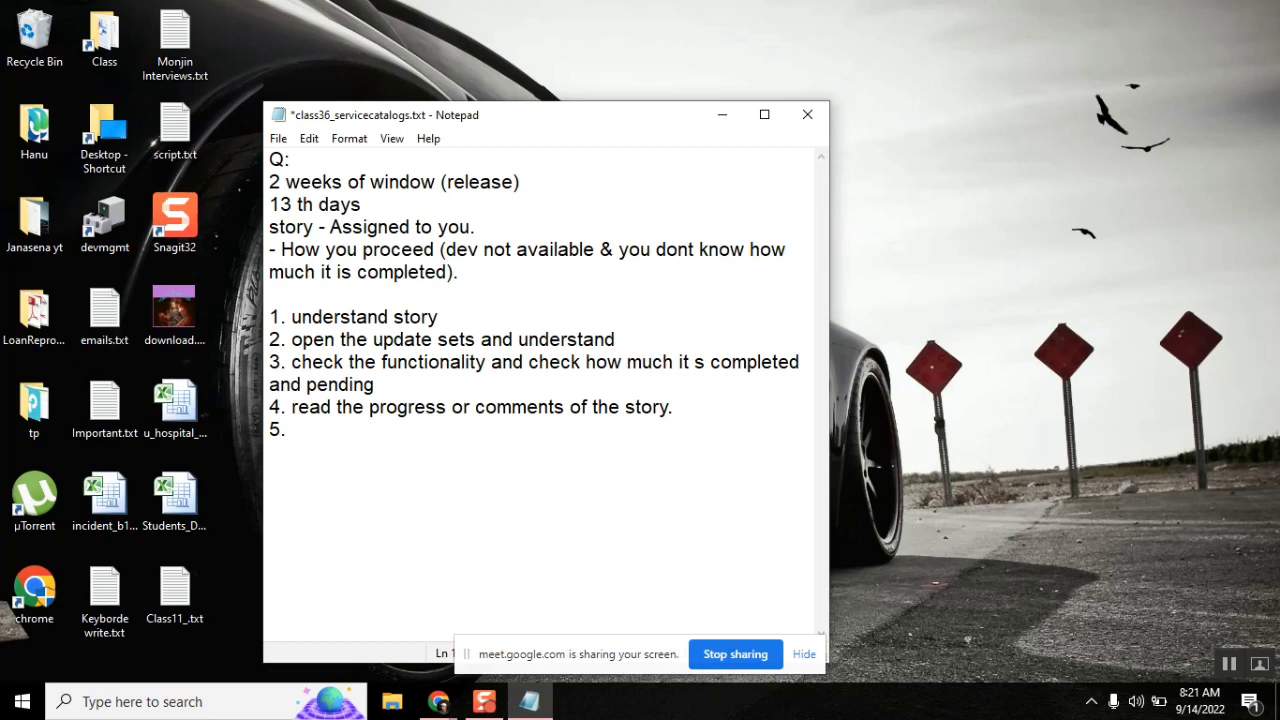
double_click(425, 341)
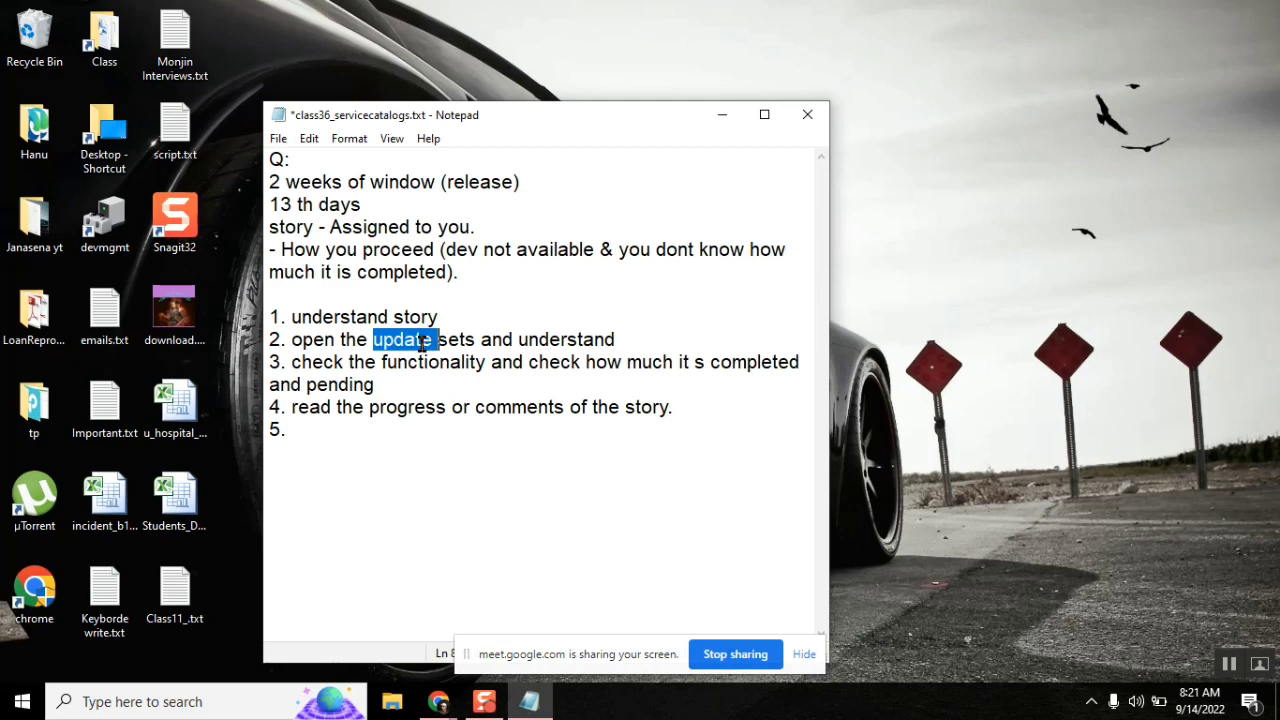
double_click(406, 318)
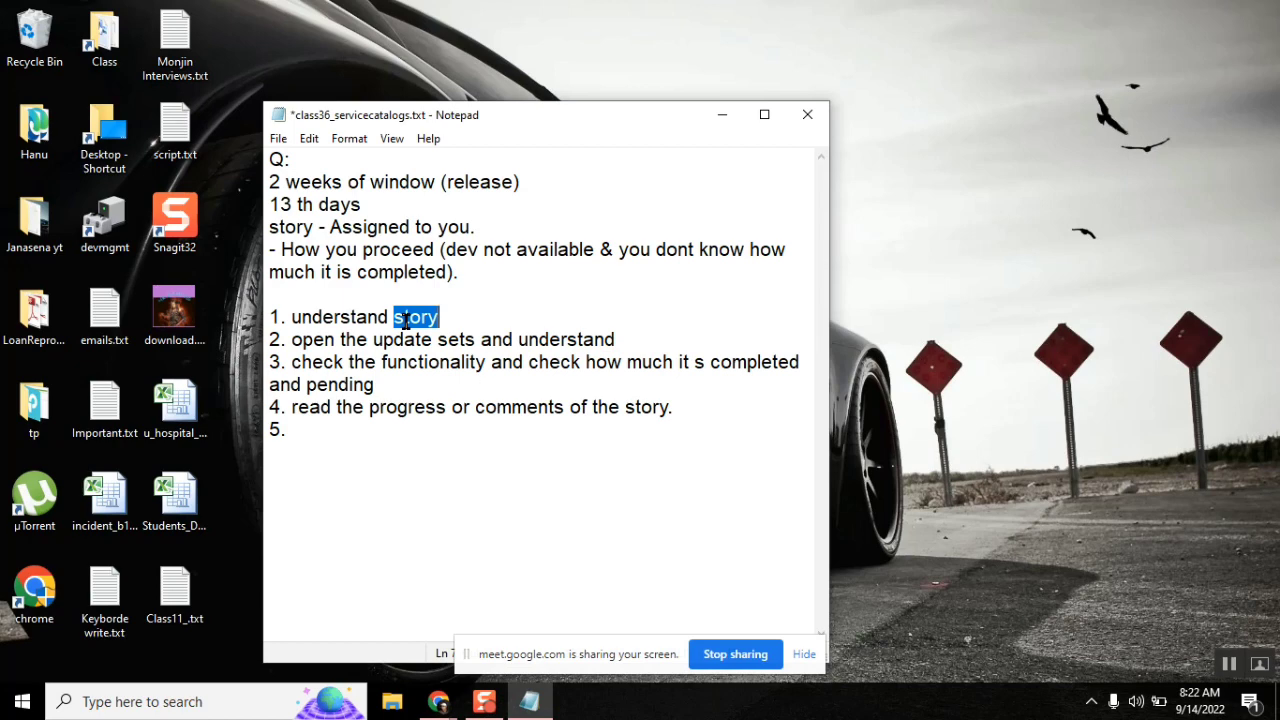
Change 'read' to 'Read' at the start of item 4
click(298, 316)
double_click(406, 318)
double_click(509, 406)
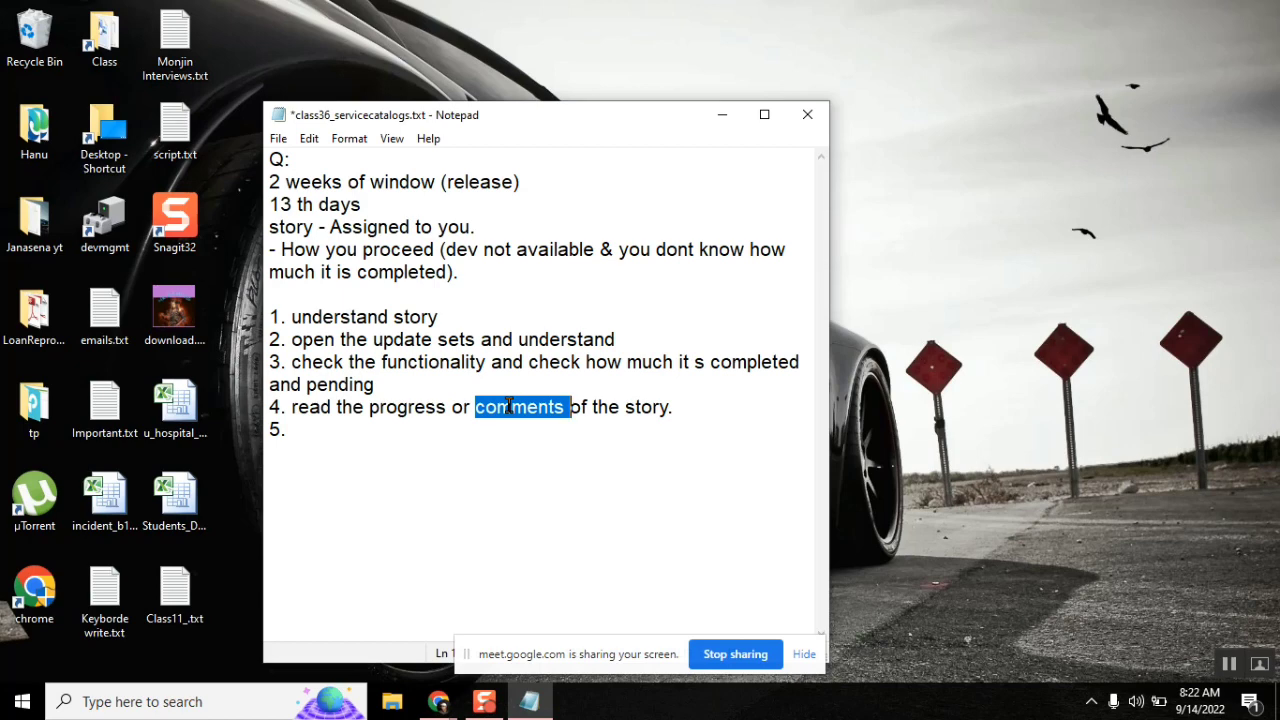
click(299, 407)
key(Delete)
text(R)
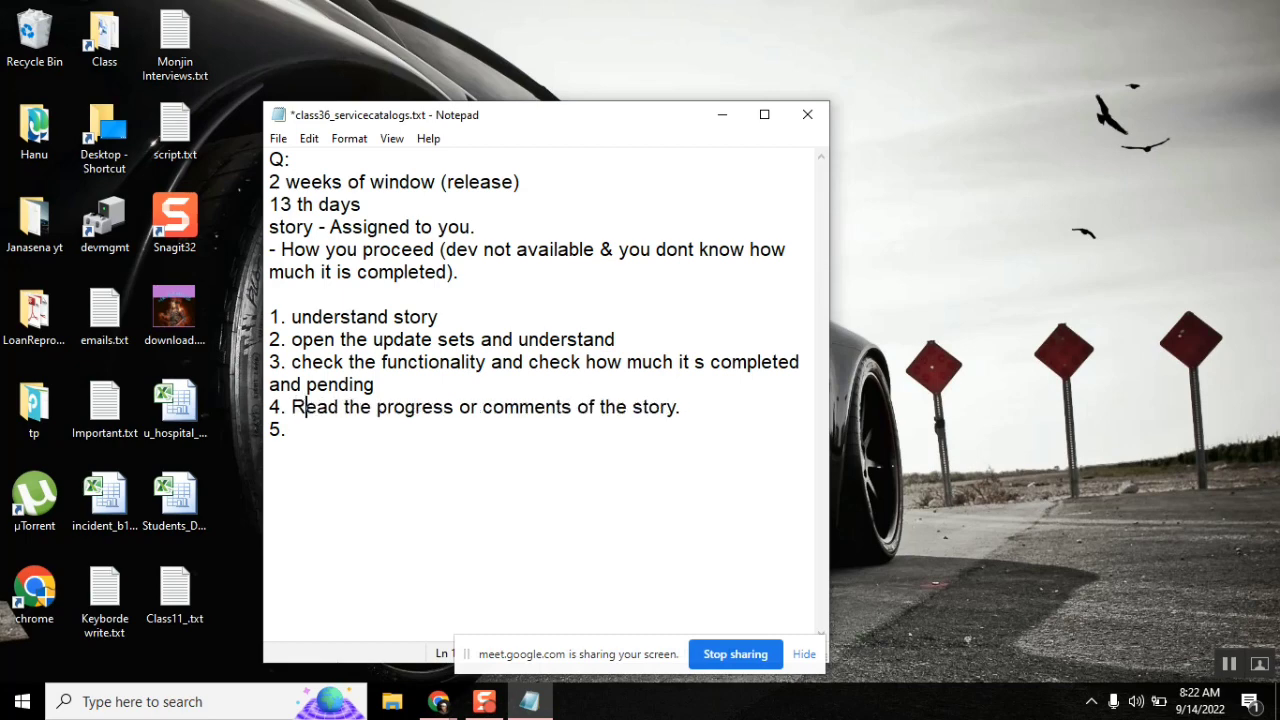
Highlight key words in items 1, 2 and 4 while reviewing, then return to item 5
double_click(539, 407)
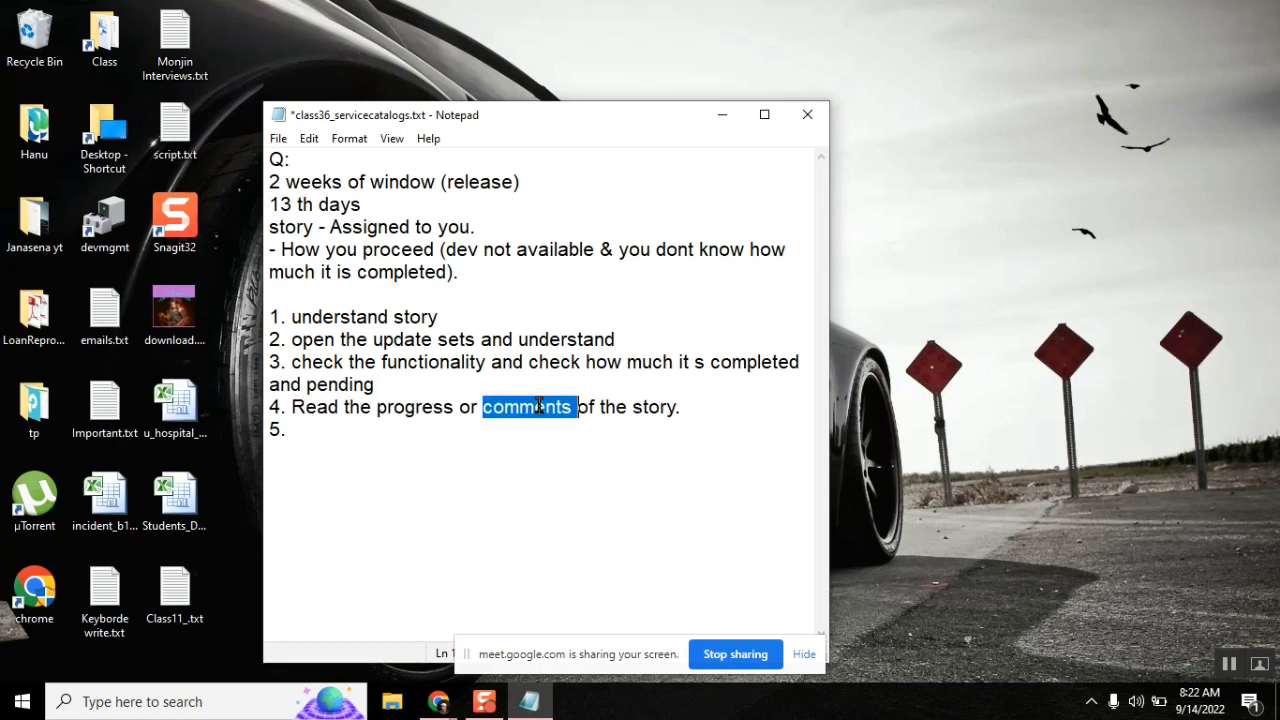
double_click(690, 403)
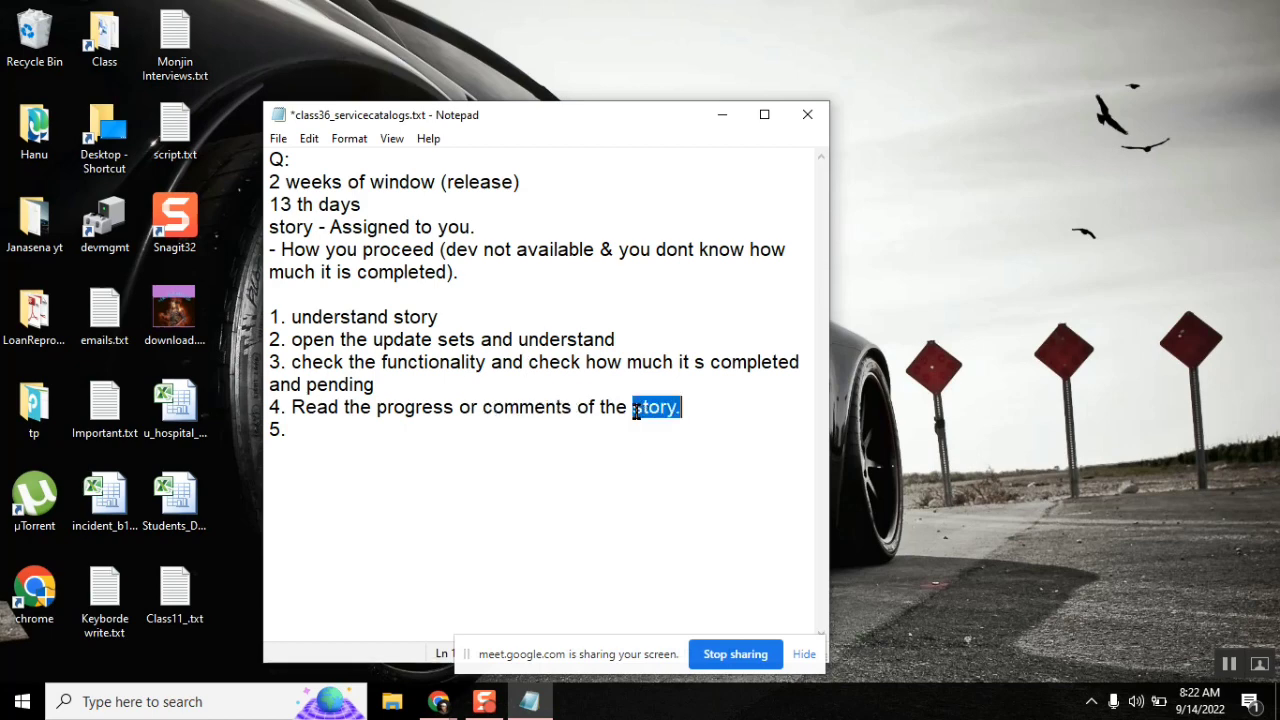
double_click(340, 317)
click(390, 338)
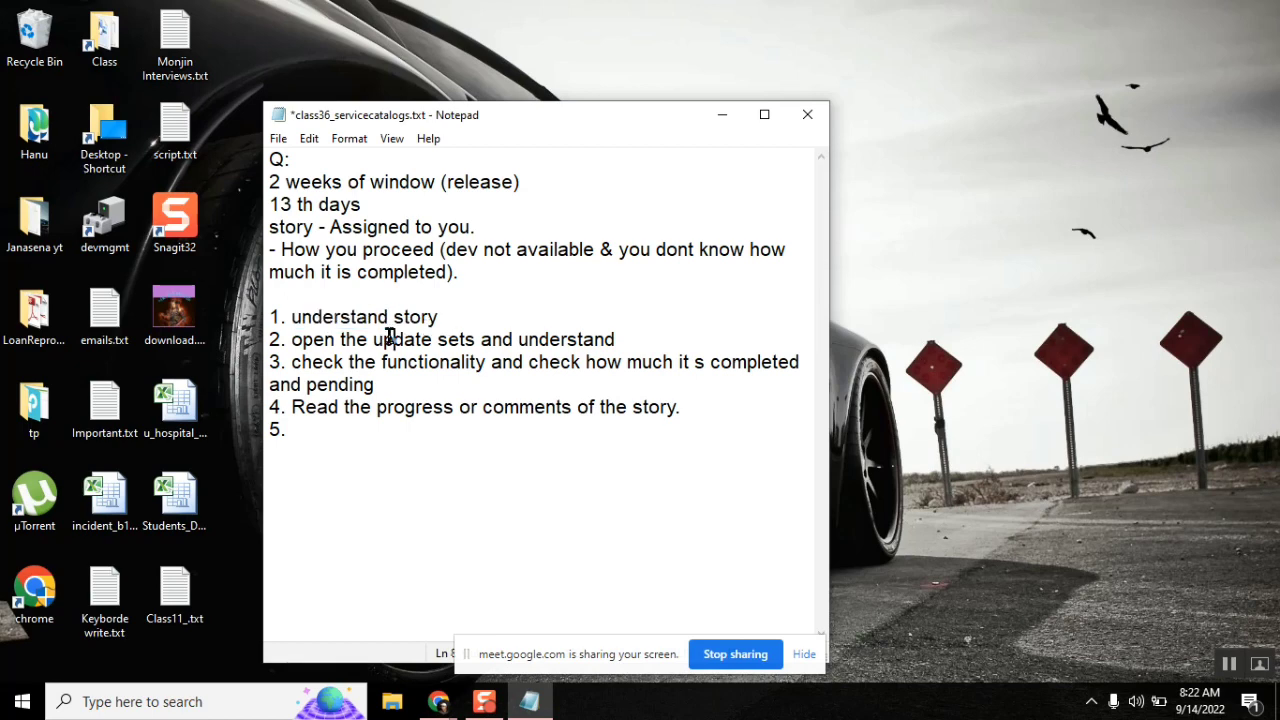
double_click(390, 338)
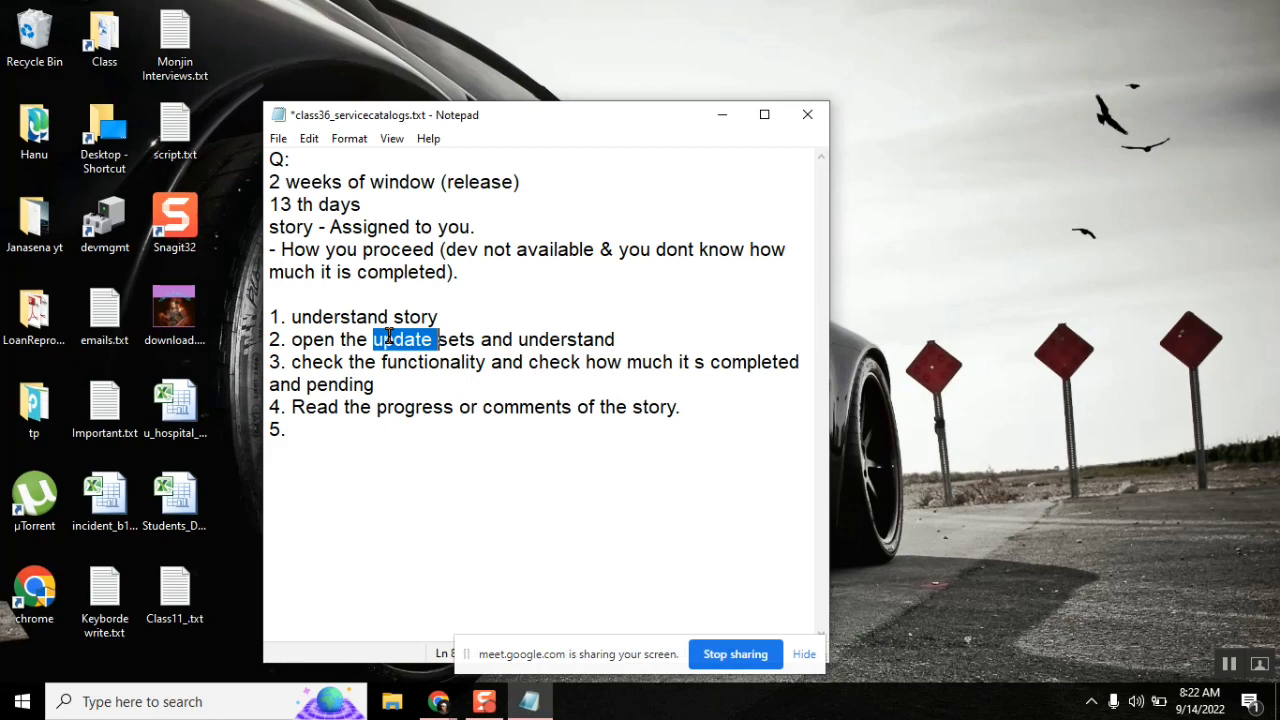
click(700, 407)
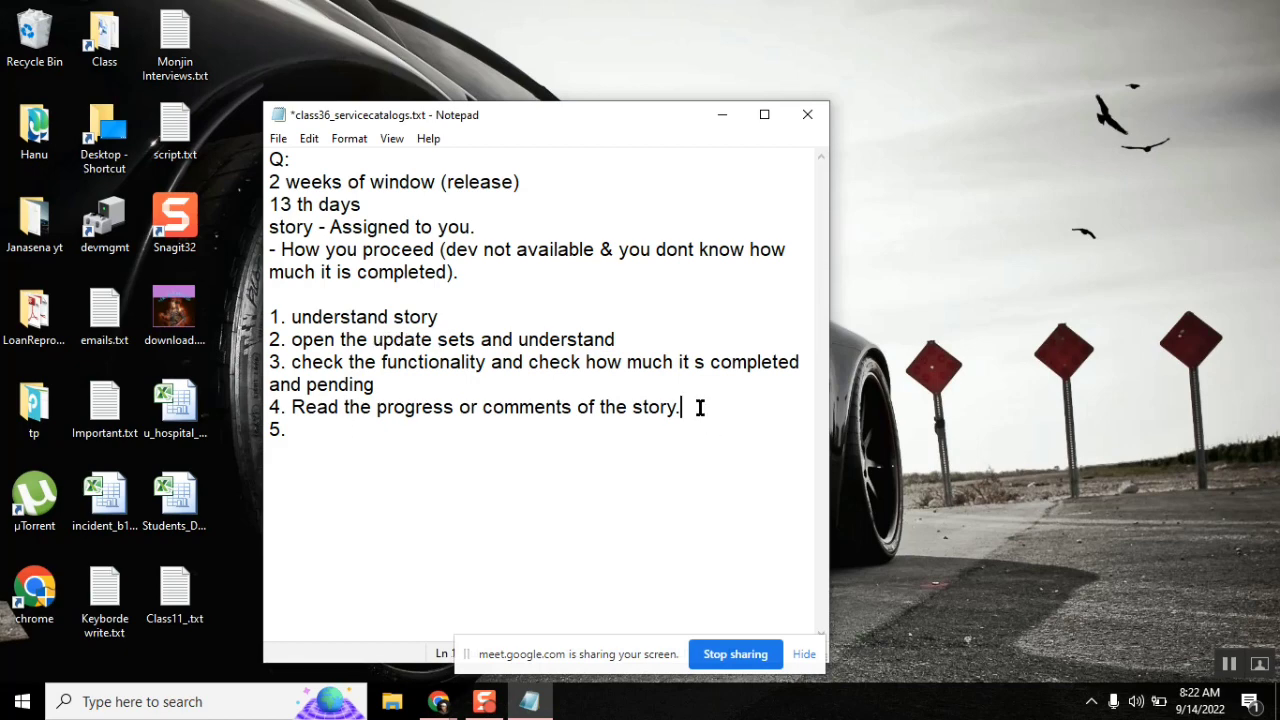
shift+click(296, 317)
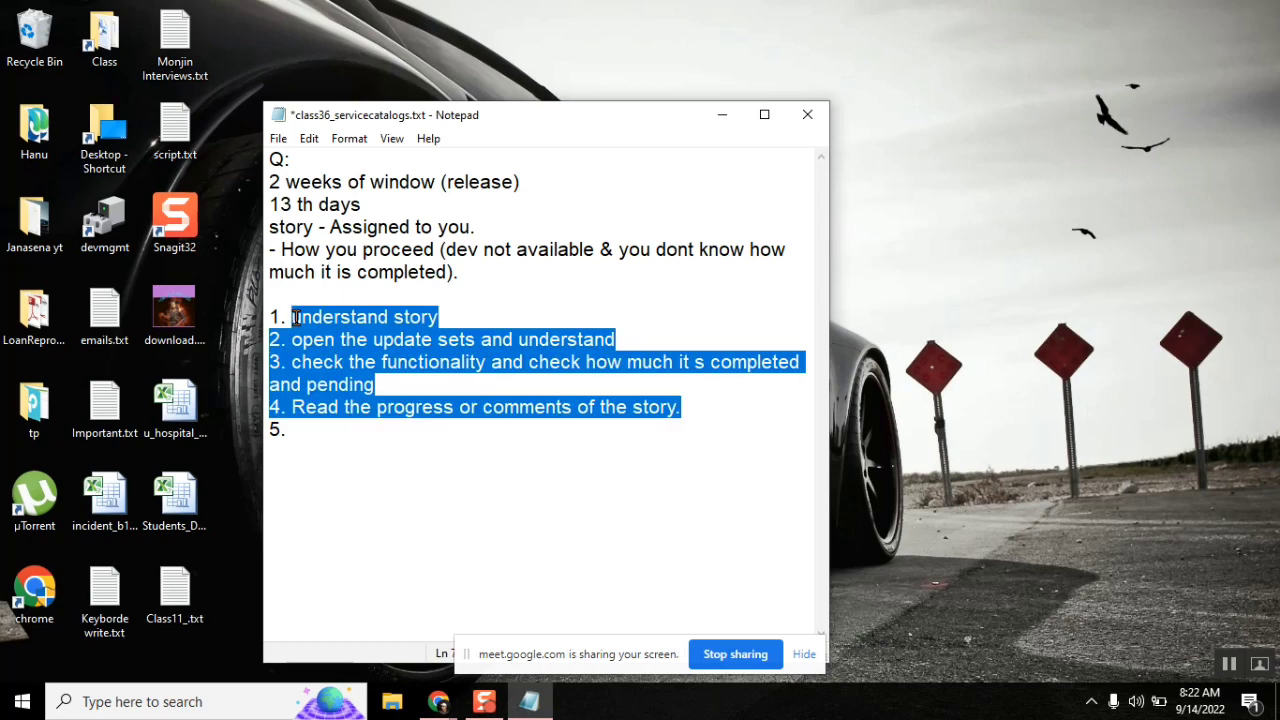
click(303, 431)
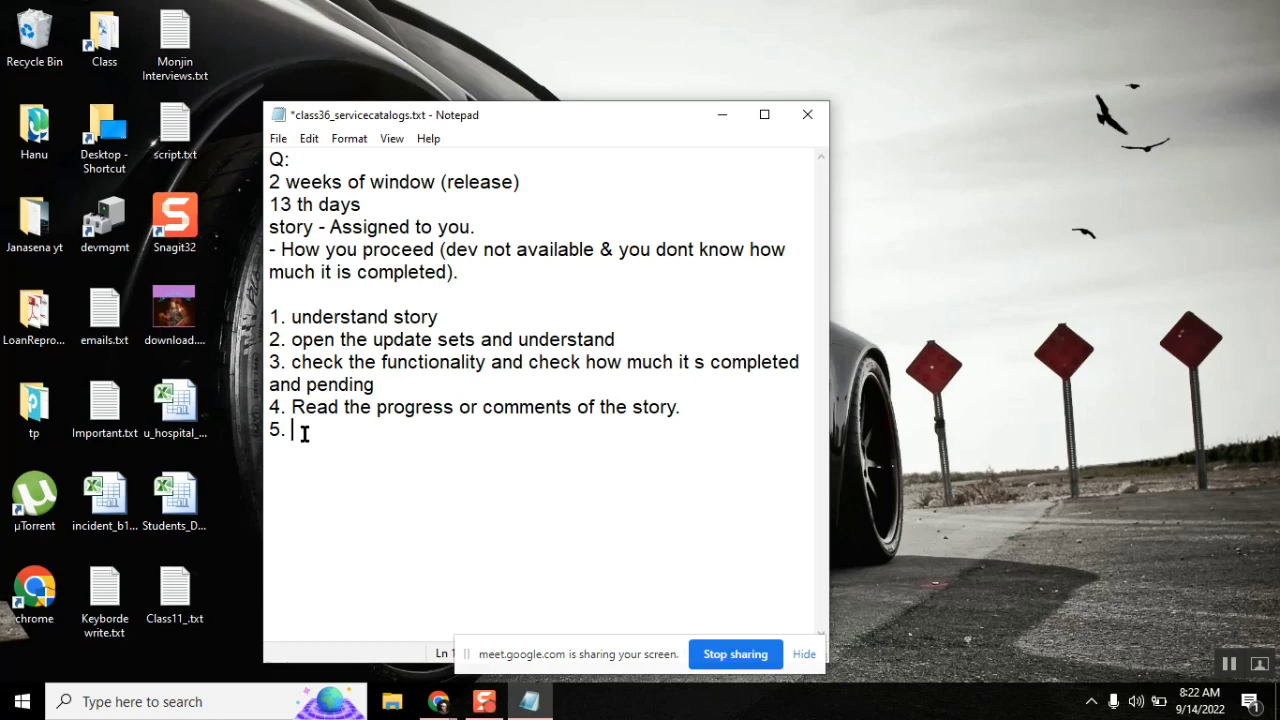
drag(392, 384, 505, 362)
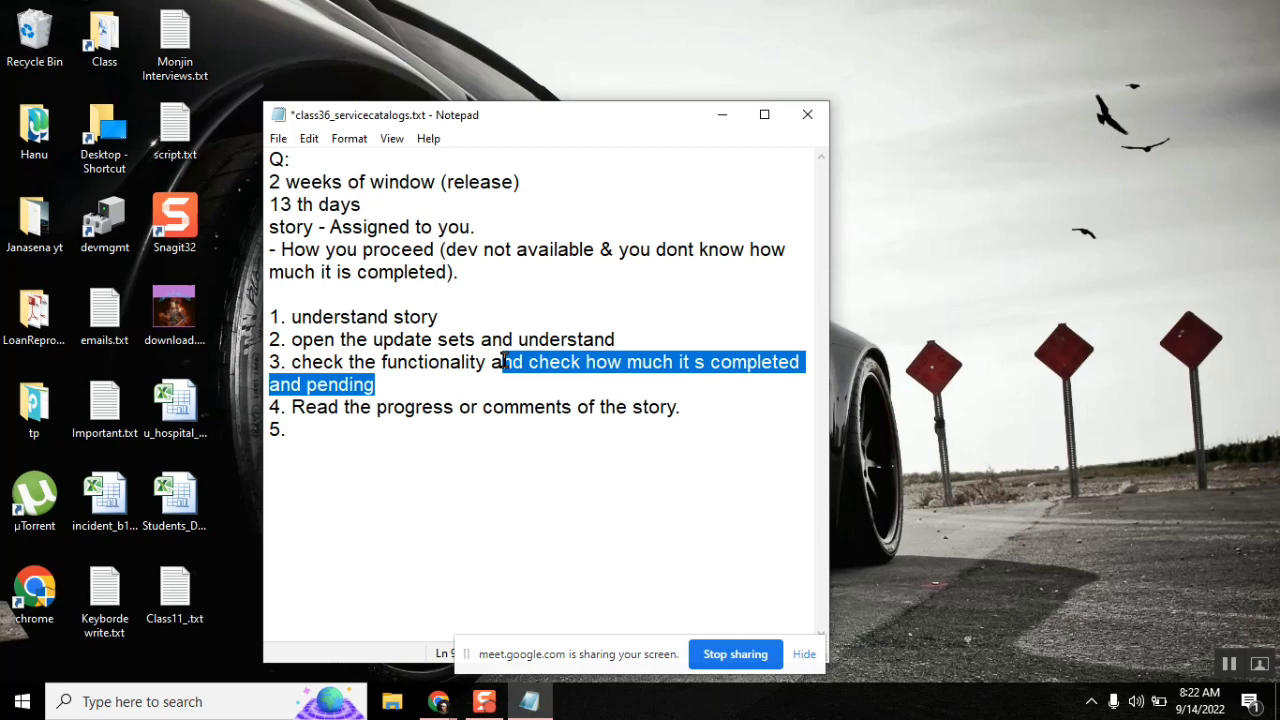
double_click(435, 364)
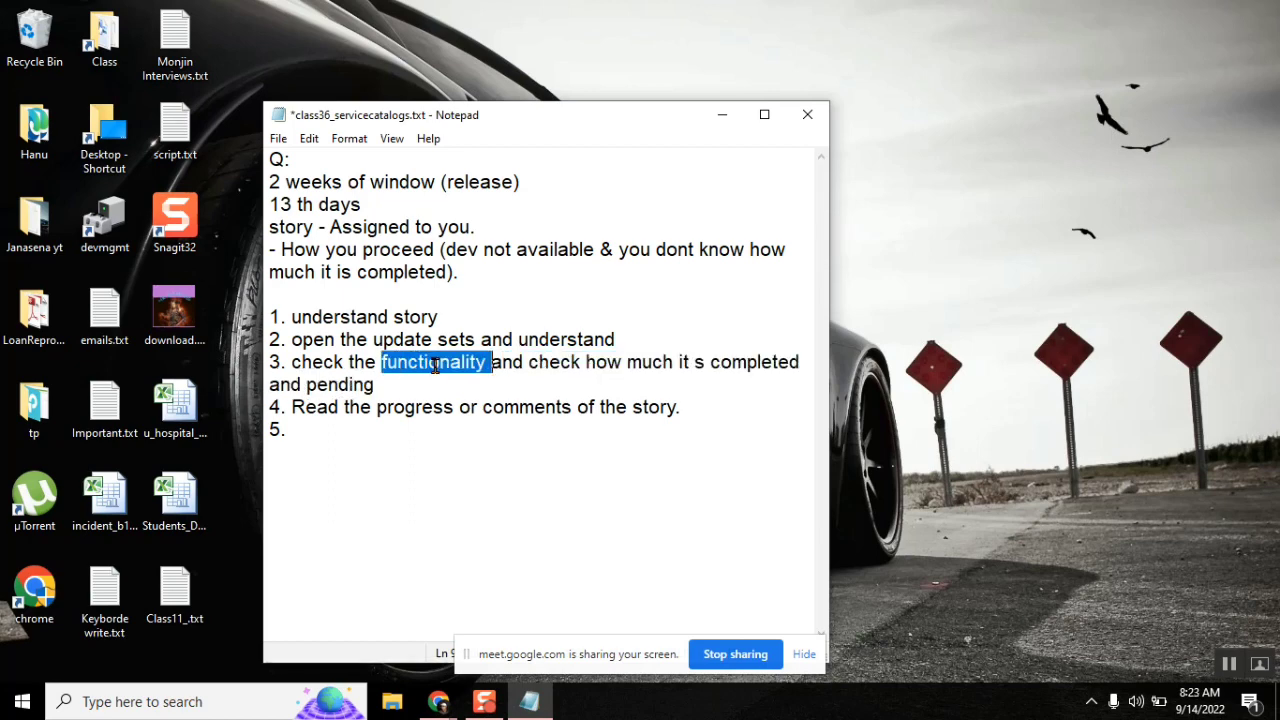
double_click(644, 361)
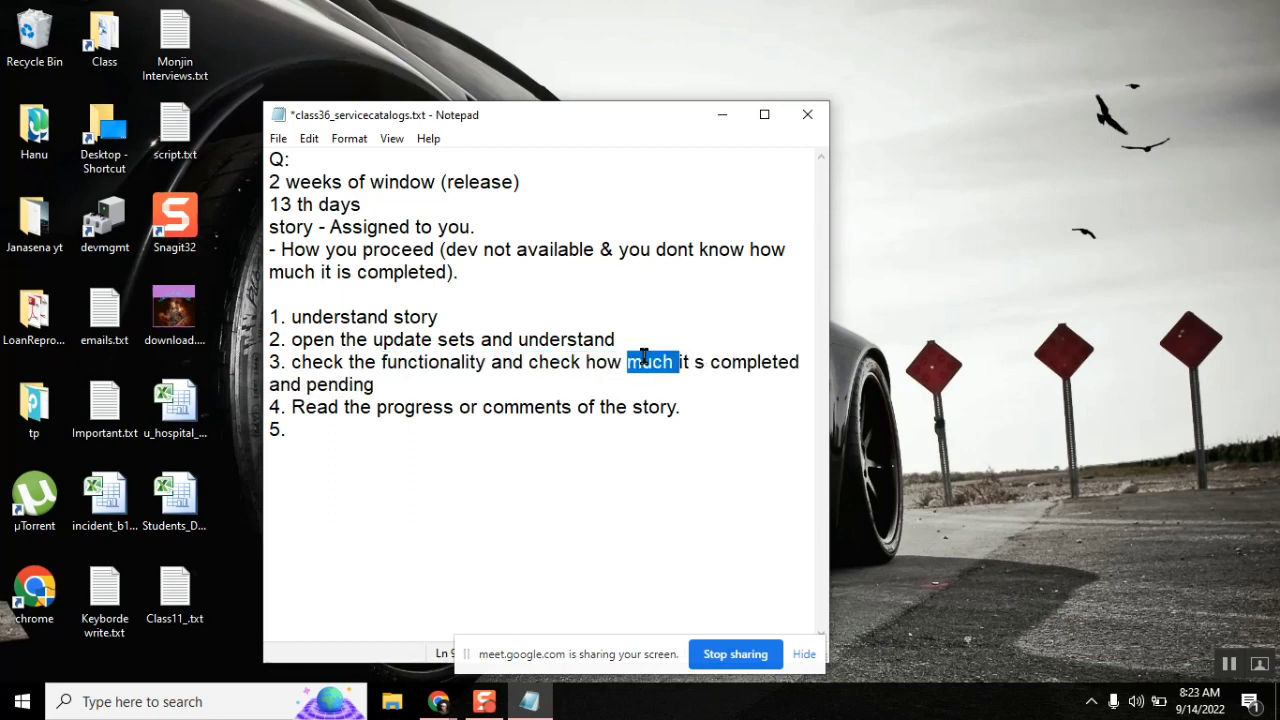
double_click(573, 362)
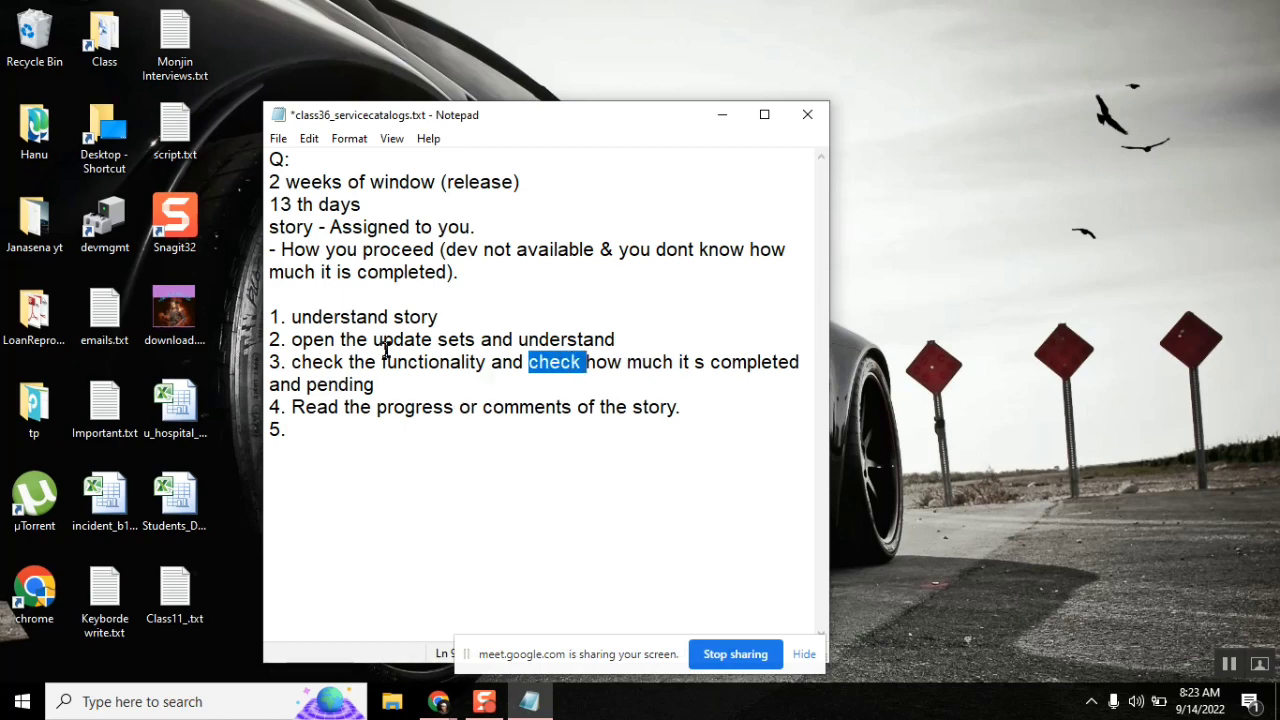
double_click(405, 318)
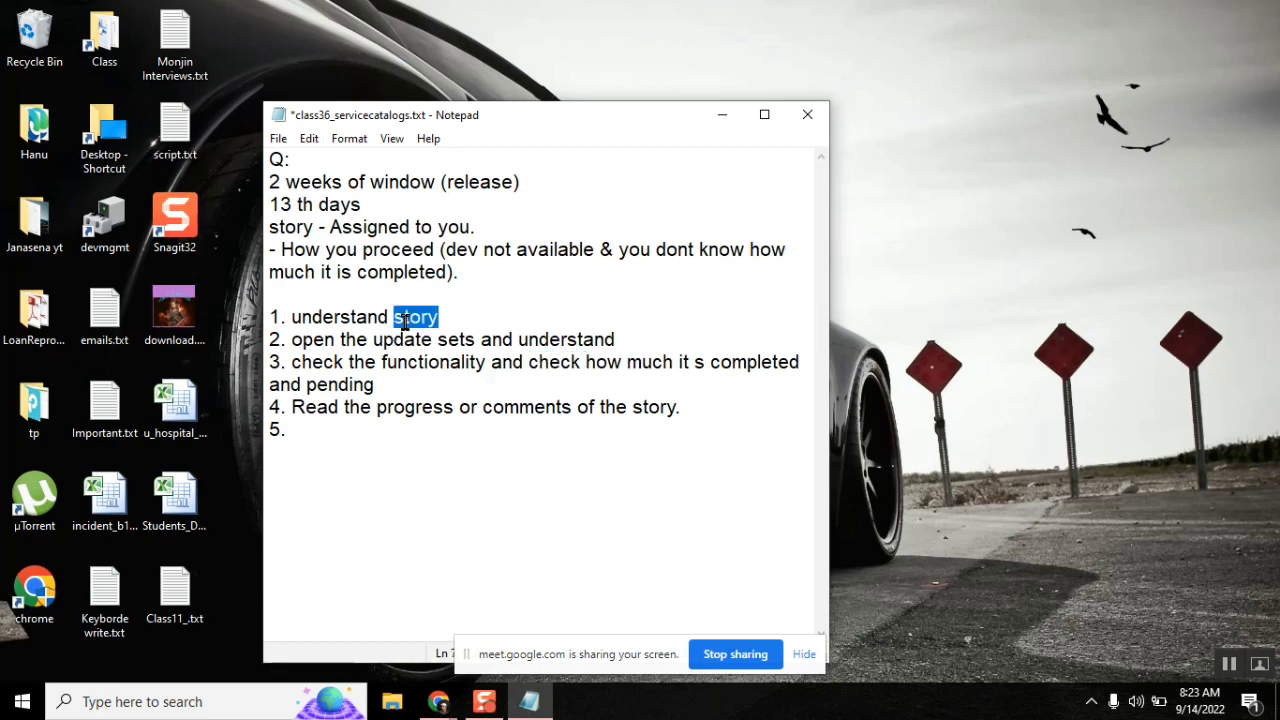
double_click(523, 362)
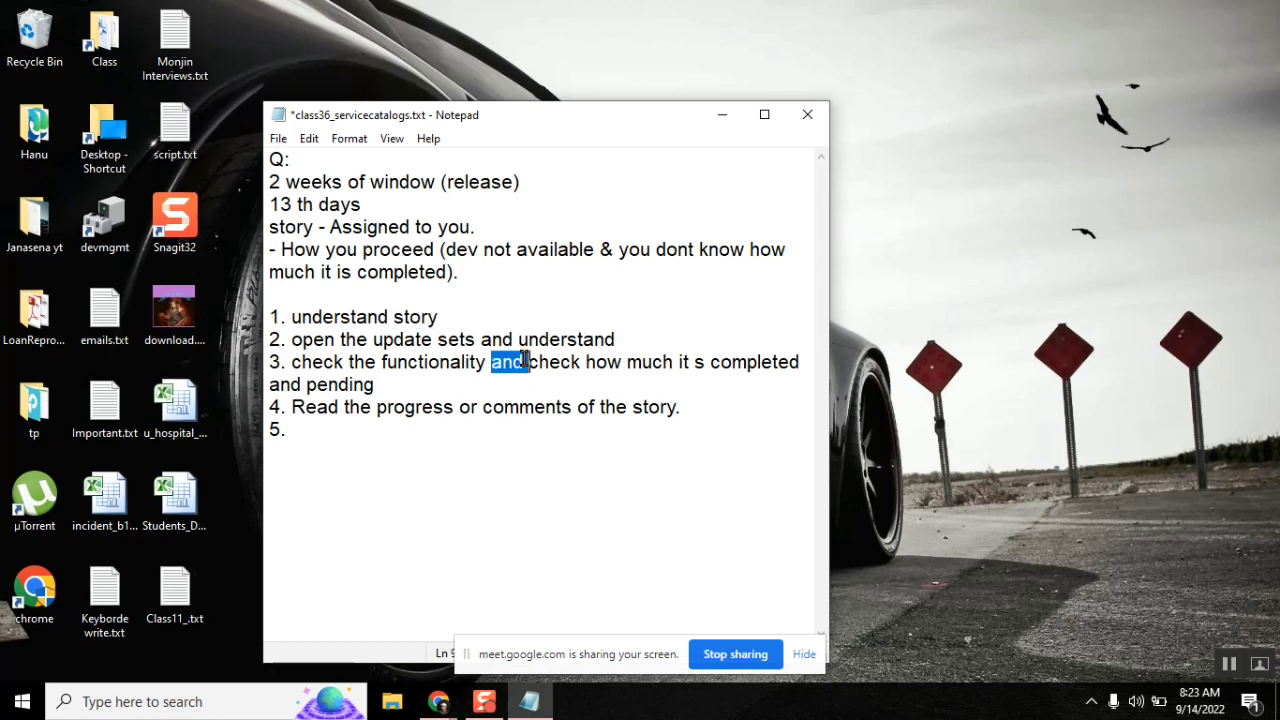
double_click(416, 364)
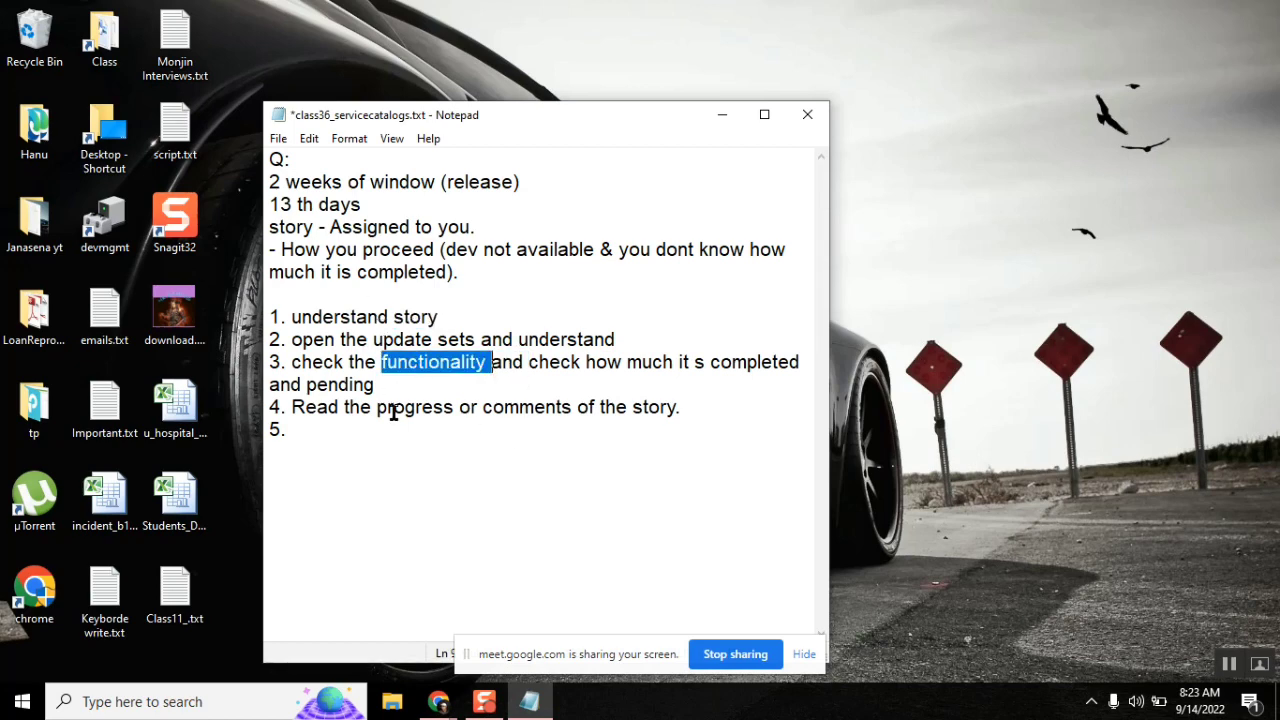
double_click(432, 320)
double_click(434, 366)
double_click(428, 320)
double_click(430, 366)
click(303, 340)
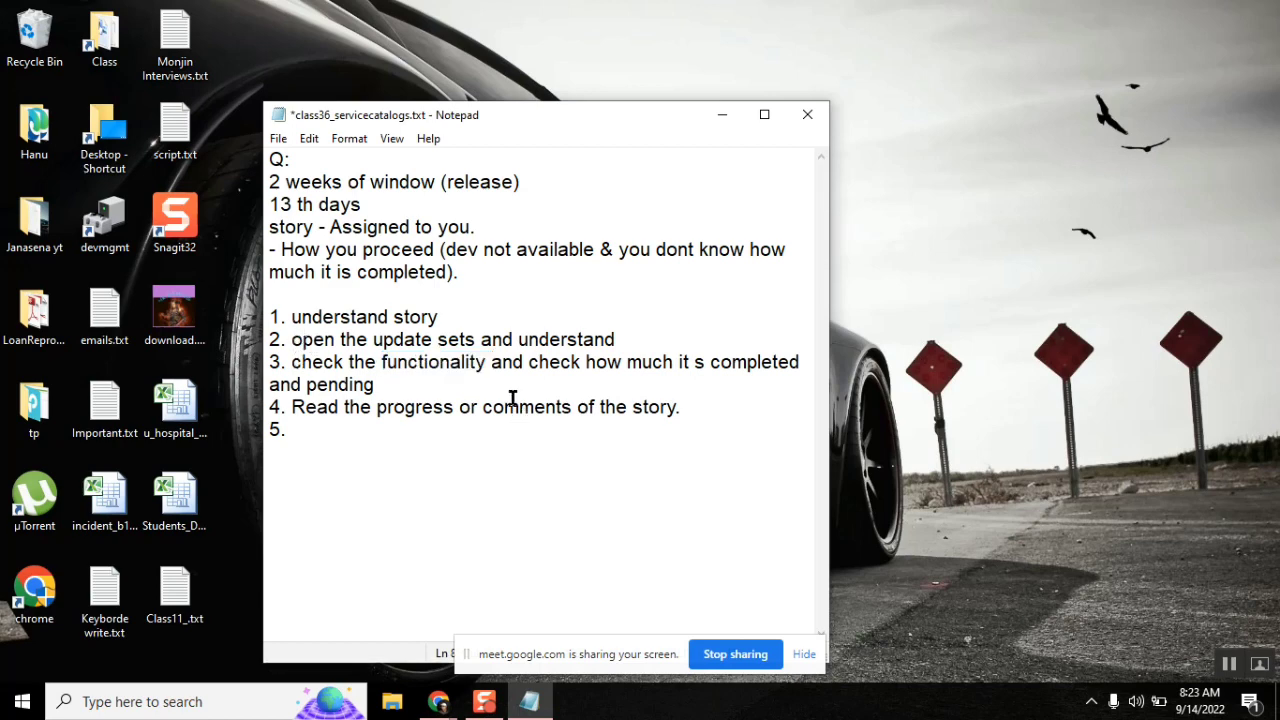
click(338, 440)
double_click(405, 340)
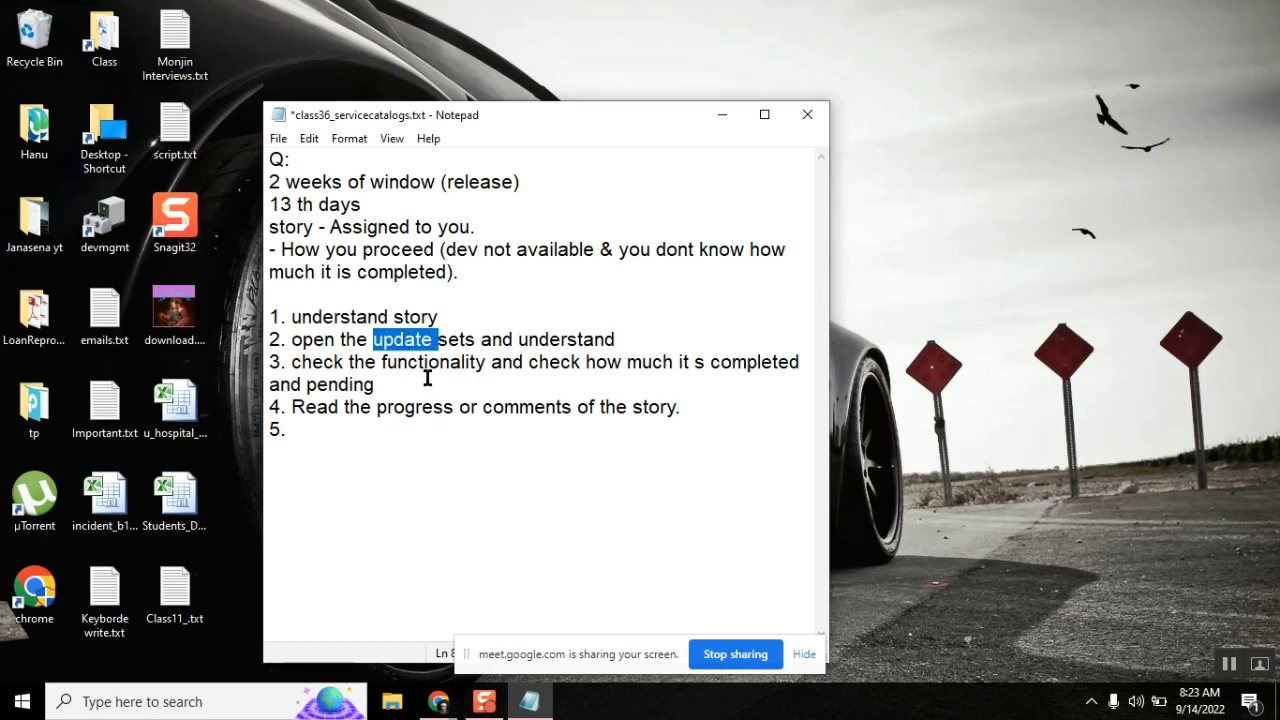
click(303, 340)
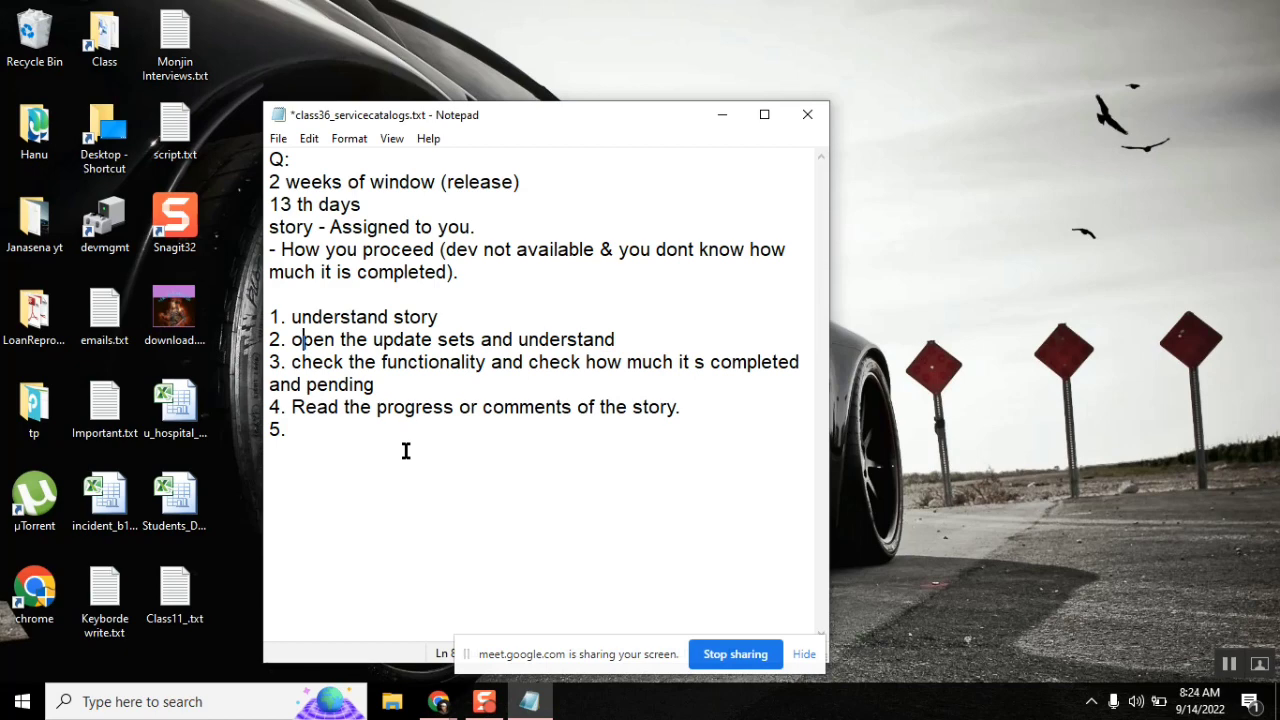
Capitalise 'Open' in item 2 and 'Understand' in item 1
key(BackSpace)
text(O)
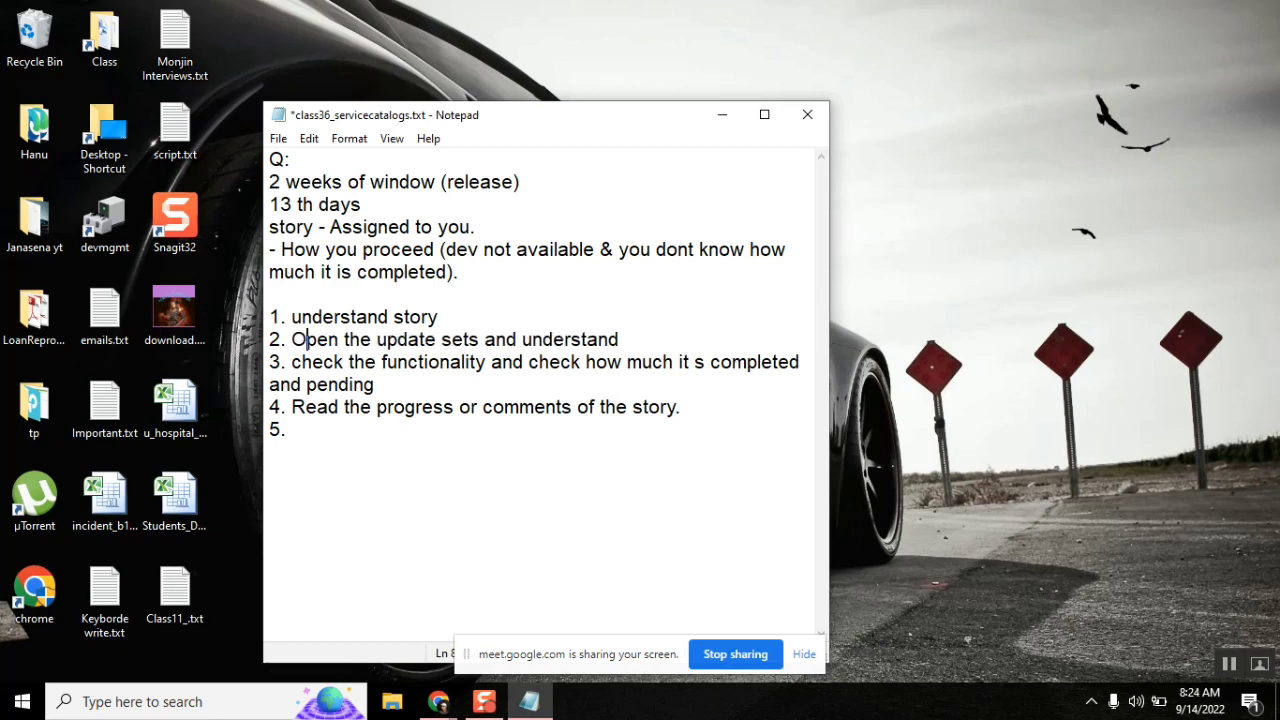
key(Up)
key(BackSpace)
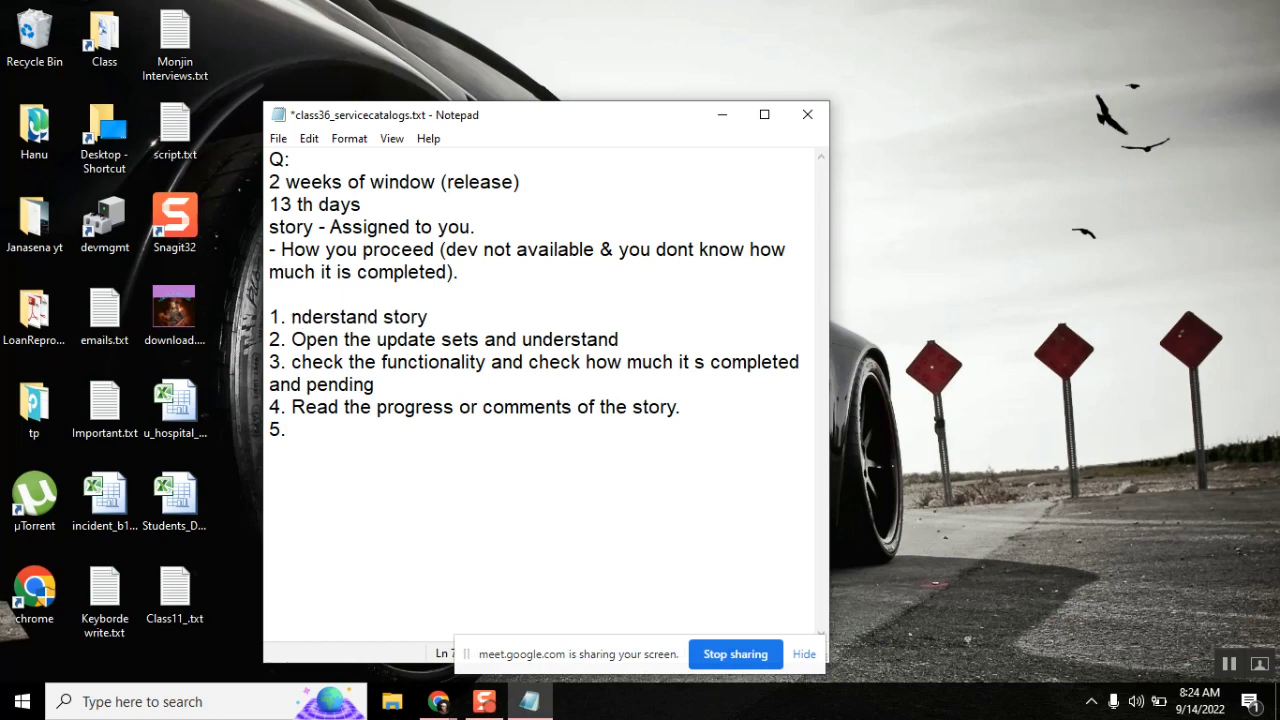
text(U)
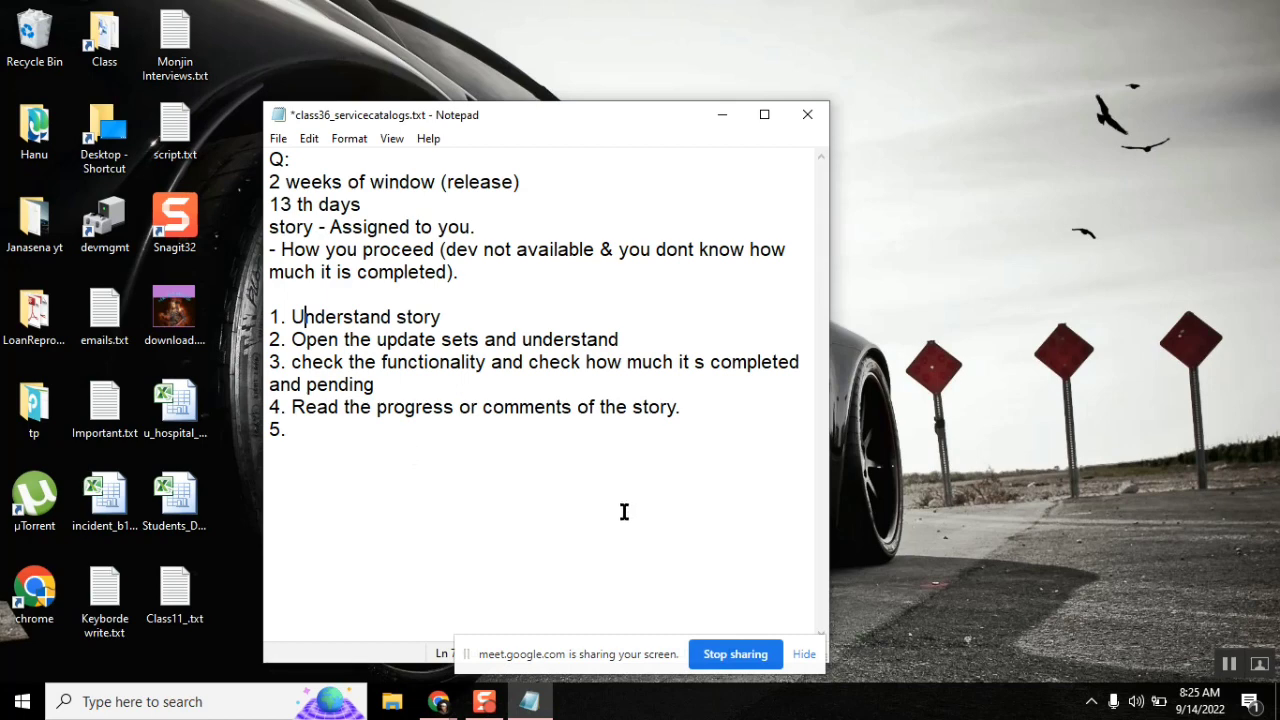
click(694, 419)
double_click(410, 338)
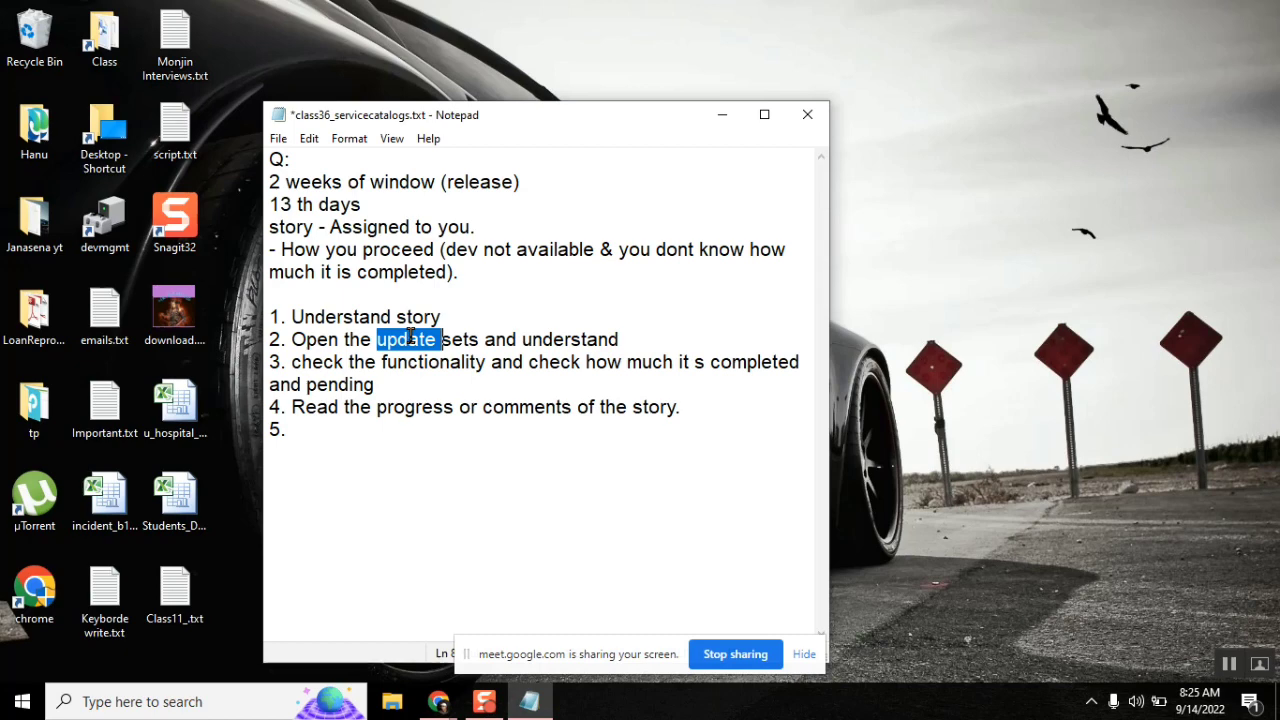
Type 'Story instructions' after '5.' in the list
click(363, 429)
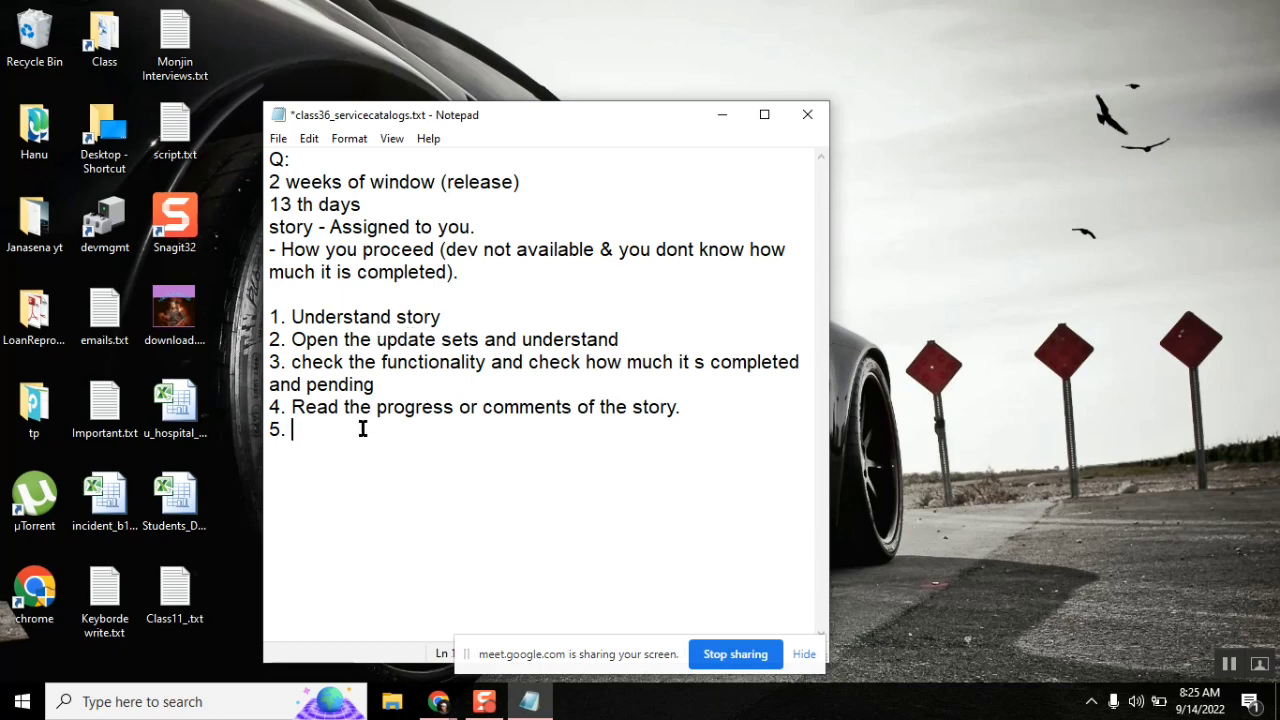
text(Story instructions)
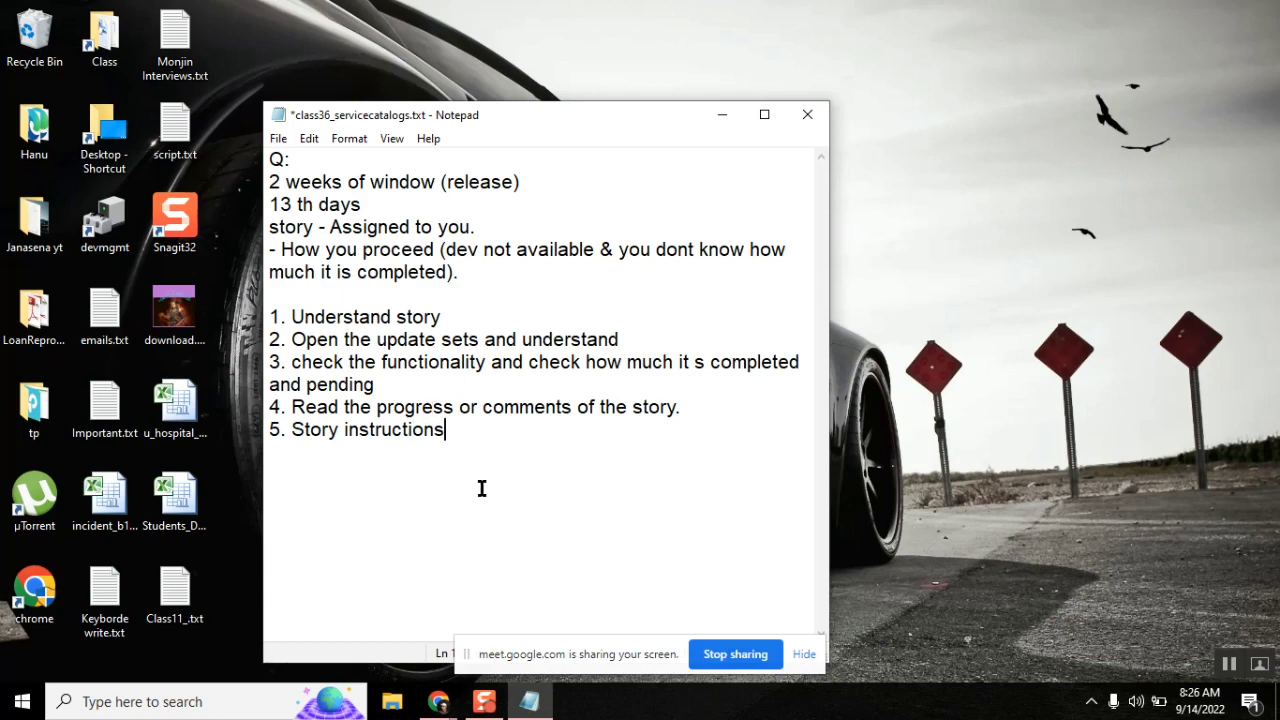
double_click(309, 429)
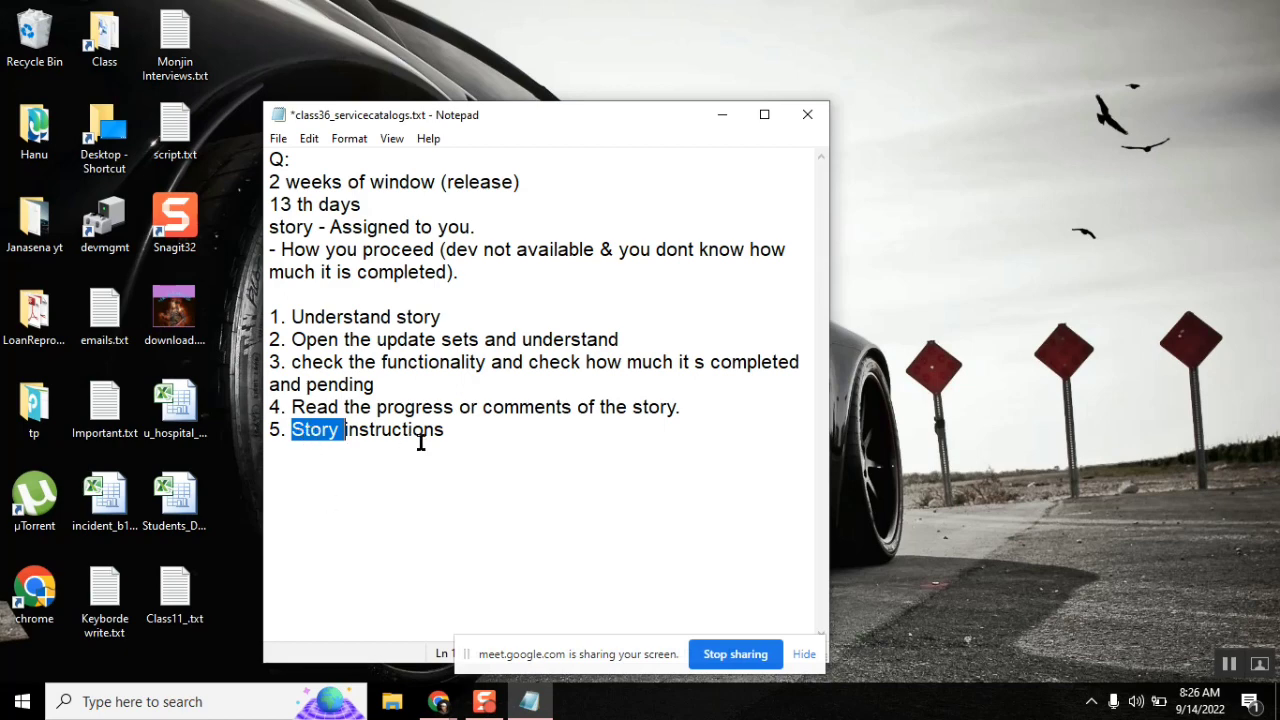
Highlight words across the list while explaining, then select 'Story instructions' in item 5
double_click(390, 429)
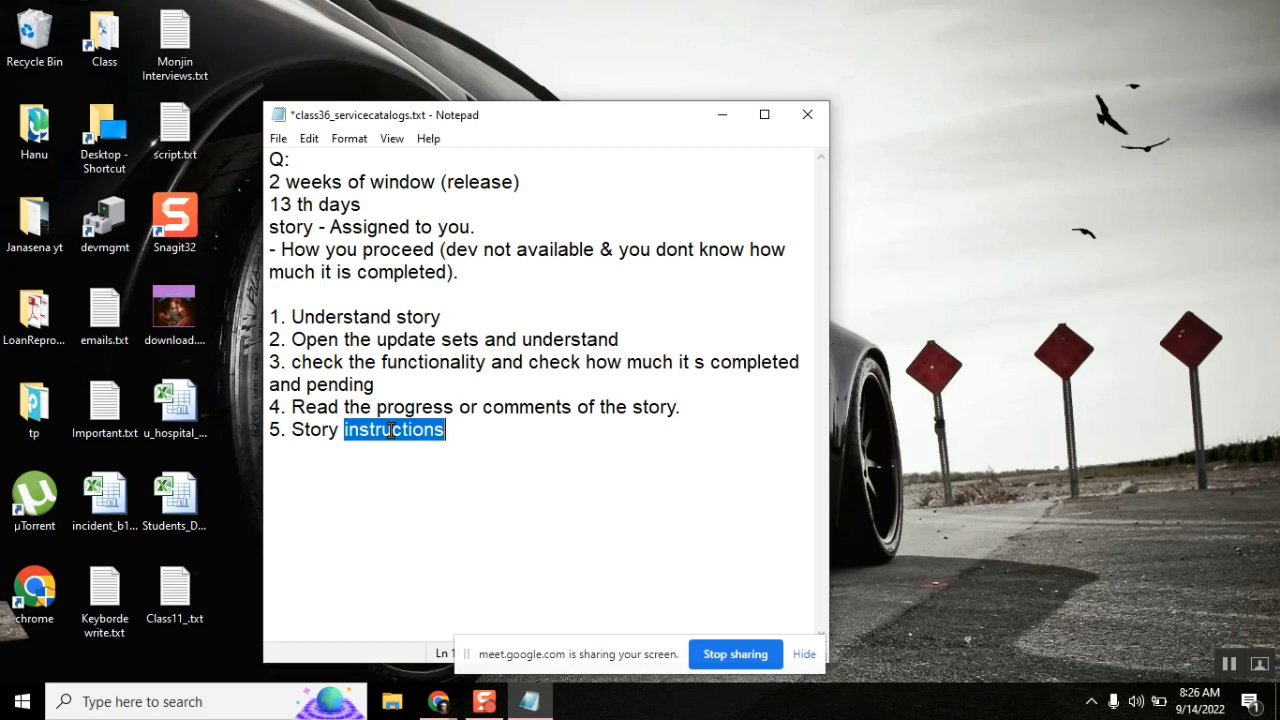
drag(293, 429, 270, 429)
double_click(312, 428)
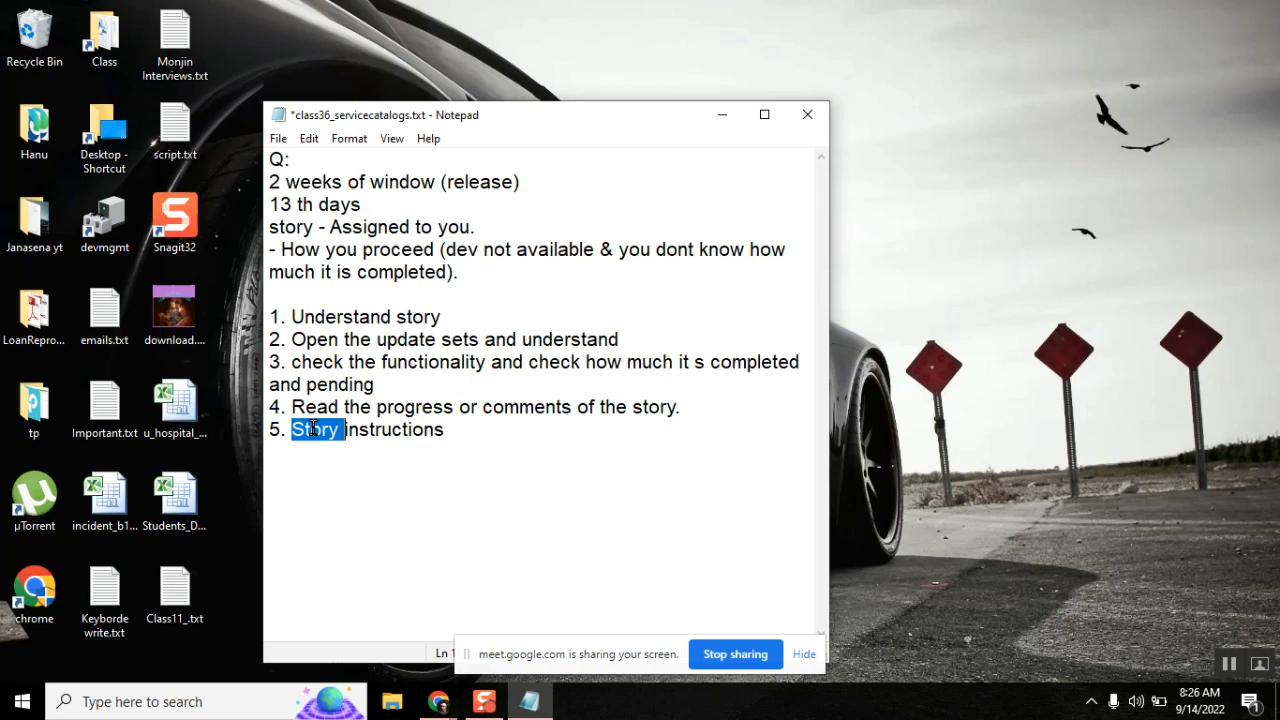
double_click(426, 429)
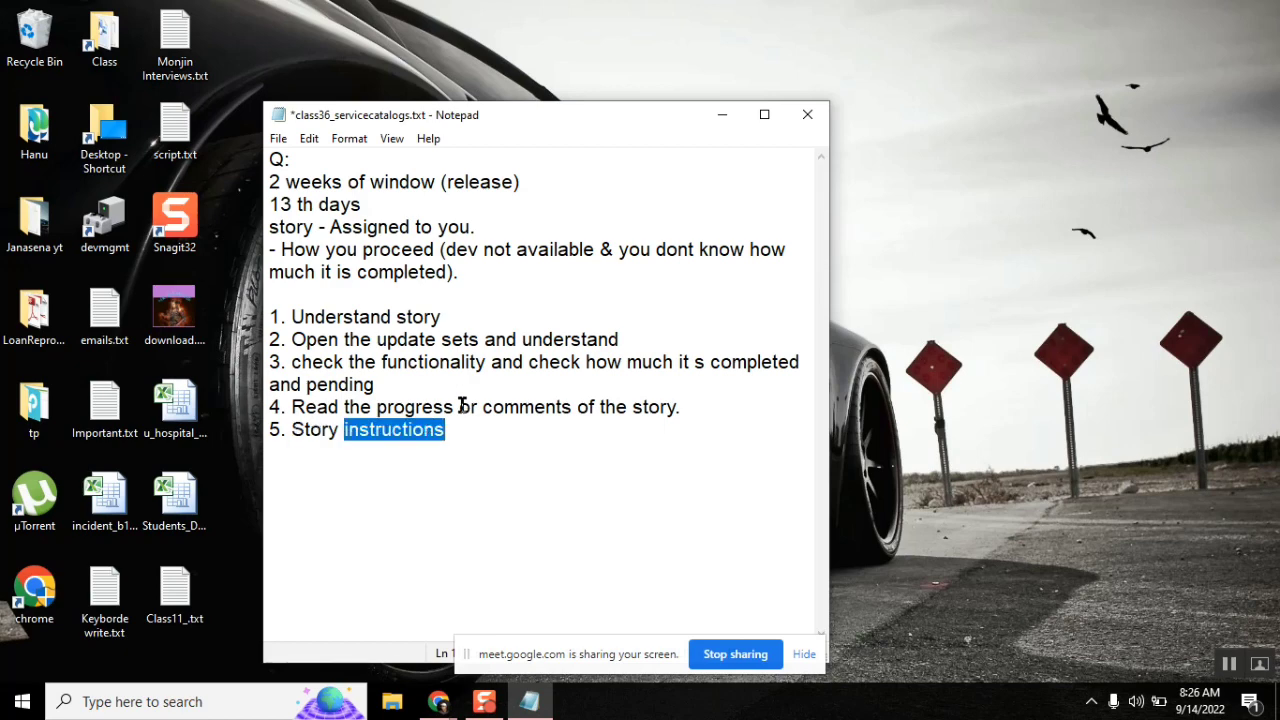
double_click(389, 338)
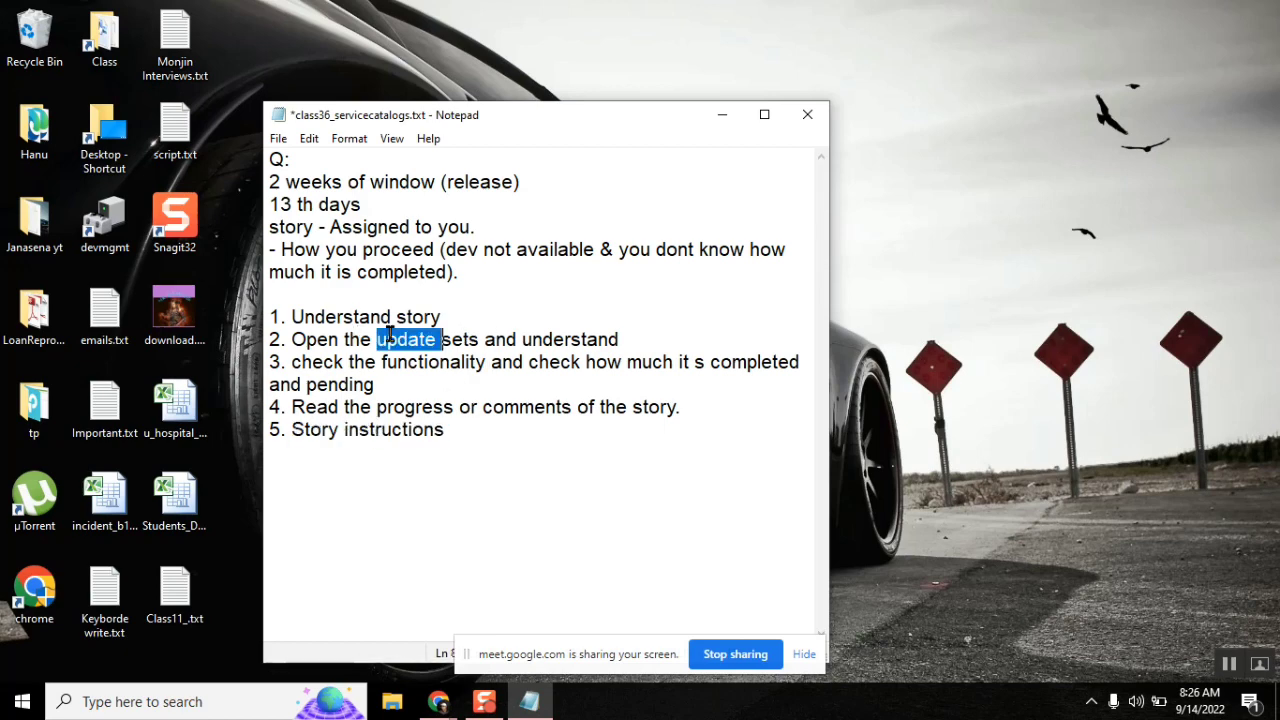
double_click(423, 362)
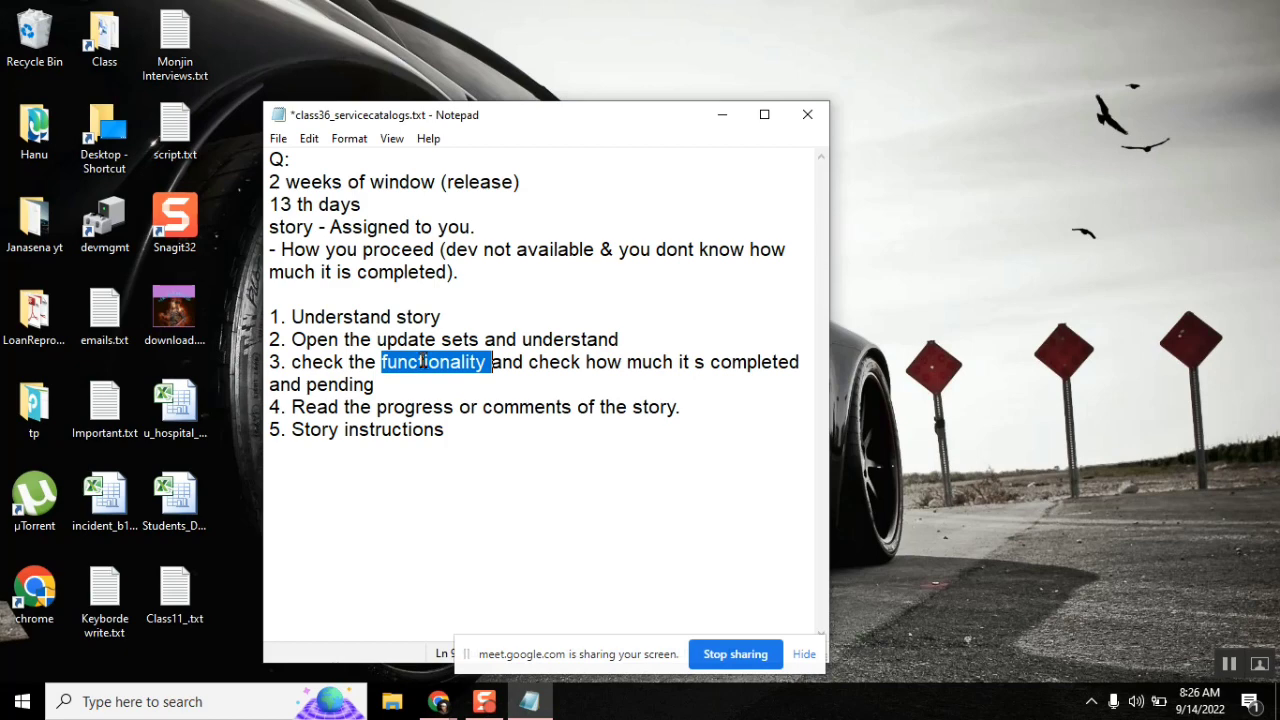
double_click(415, 316)
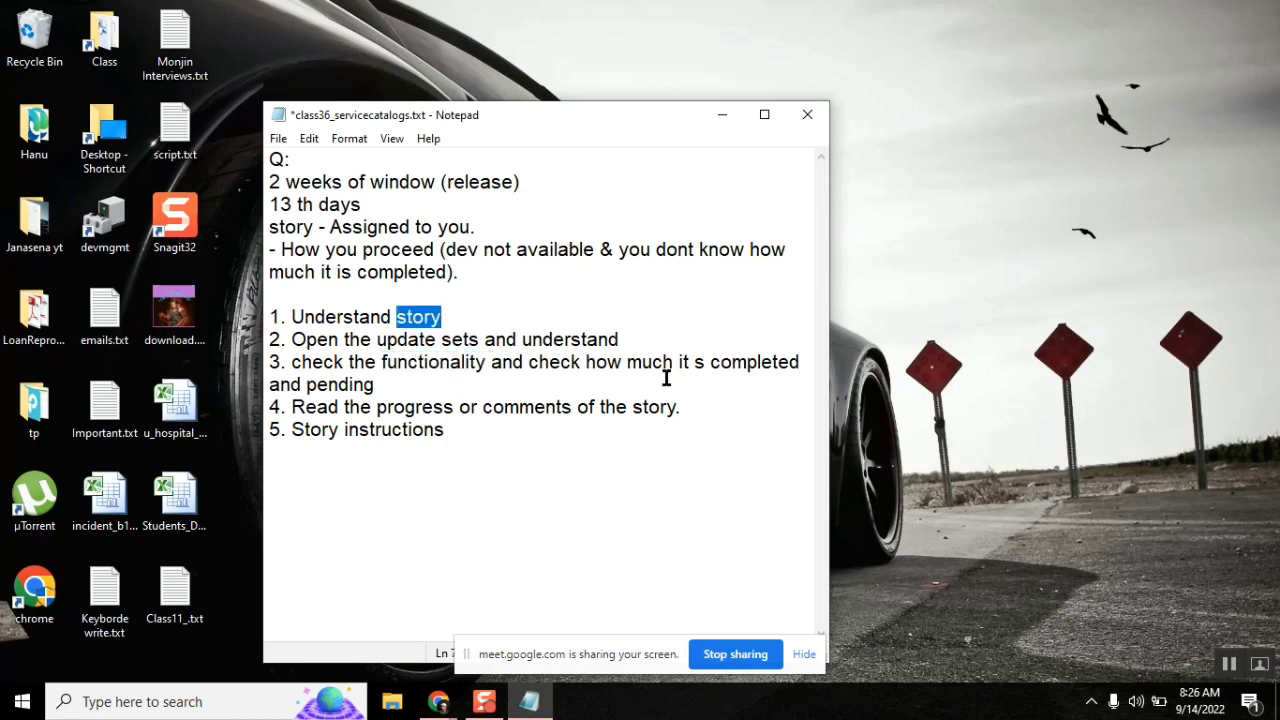
drag(681, 407, 282, 408)
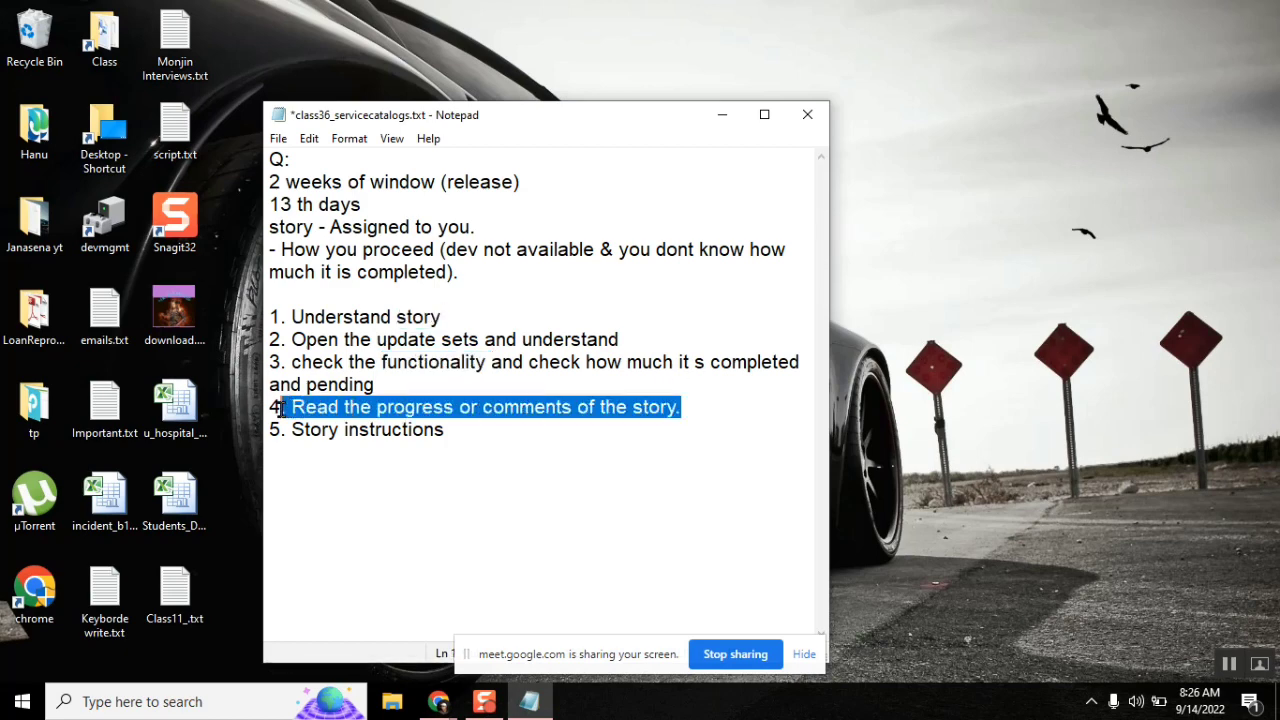
click(457, 431)
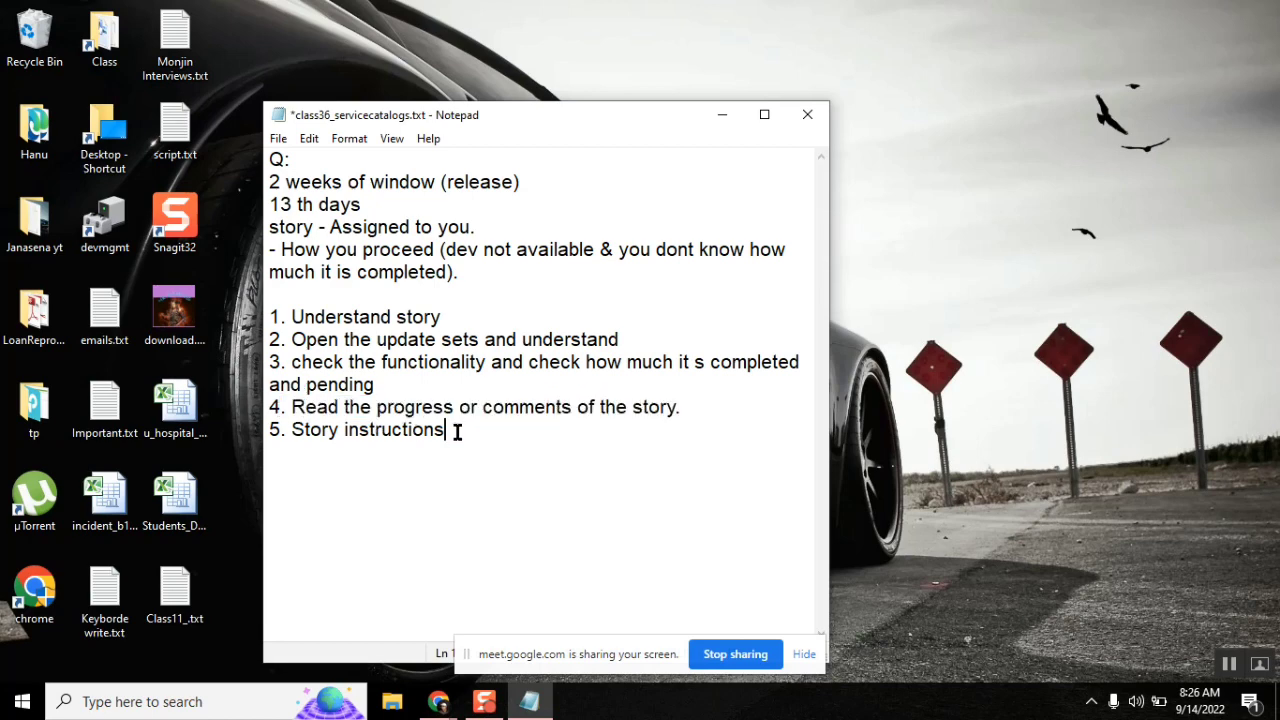
drag(457, 431, 288, 434)
key(ctrl+c)
Move 'Story instructions' from step 5 so step 1 reads 'Understand story & Story instructions'
key(BackSpace)
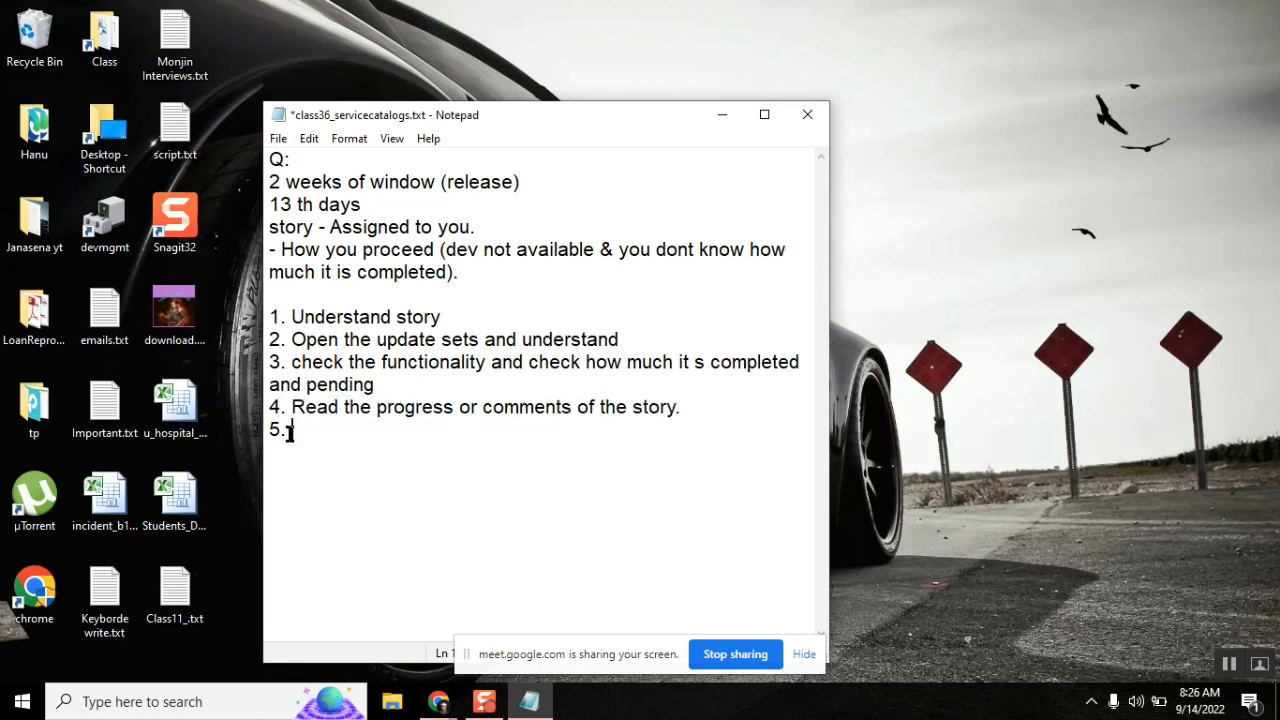
click(480, 312)
text(&)
key(ctrl+v)
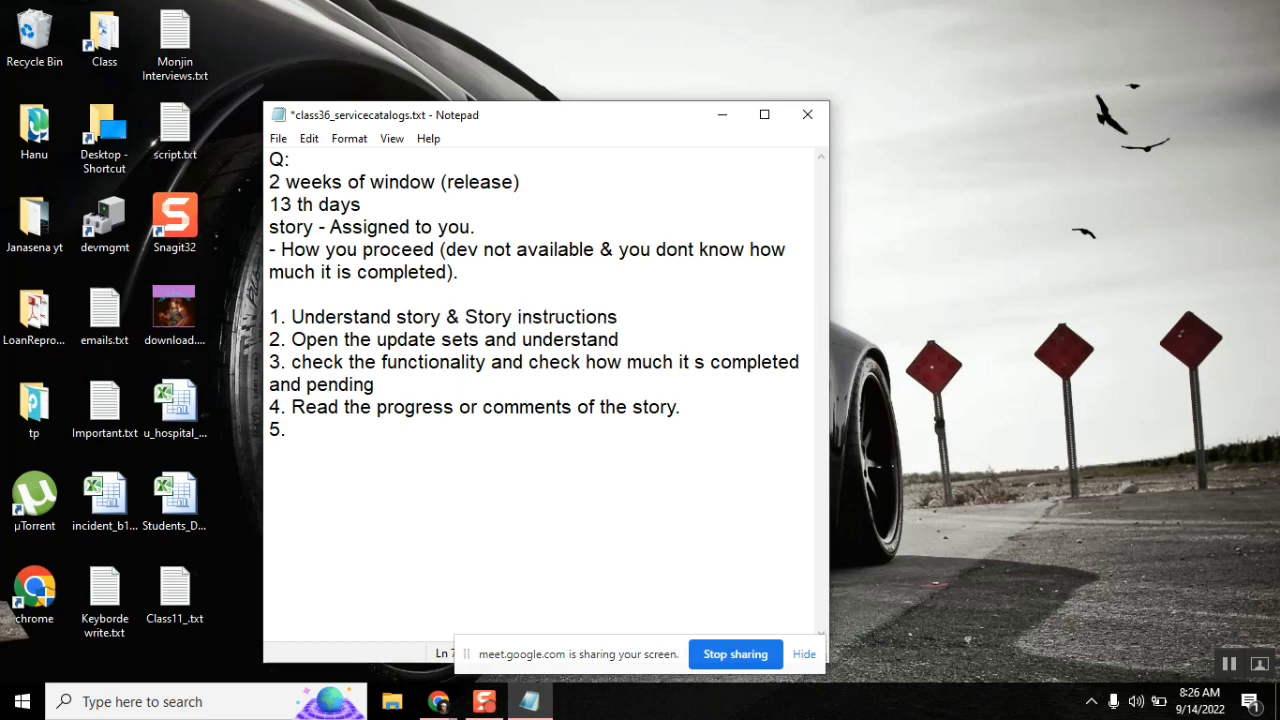
Delete the leftover empty '5.' line, leaving four numbered steps
click(358, 426)
key(BackSpace)
key(BackSpace)
key(BackSpace)
key(BackSpace)
double_click(350, 317)
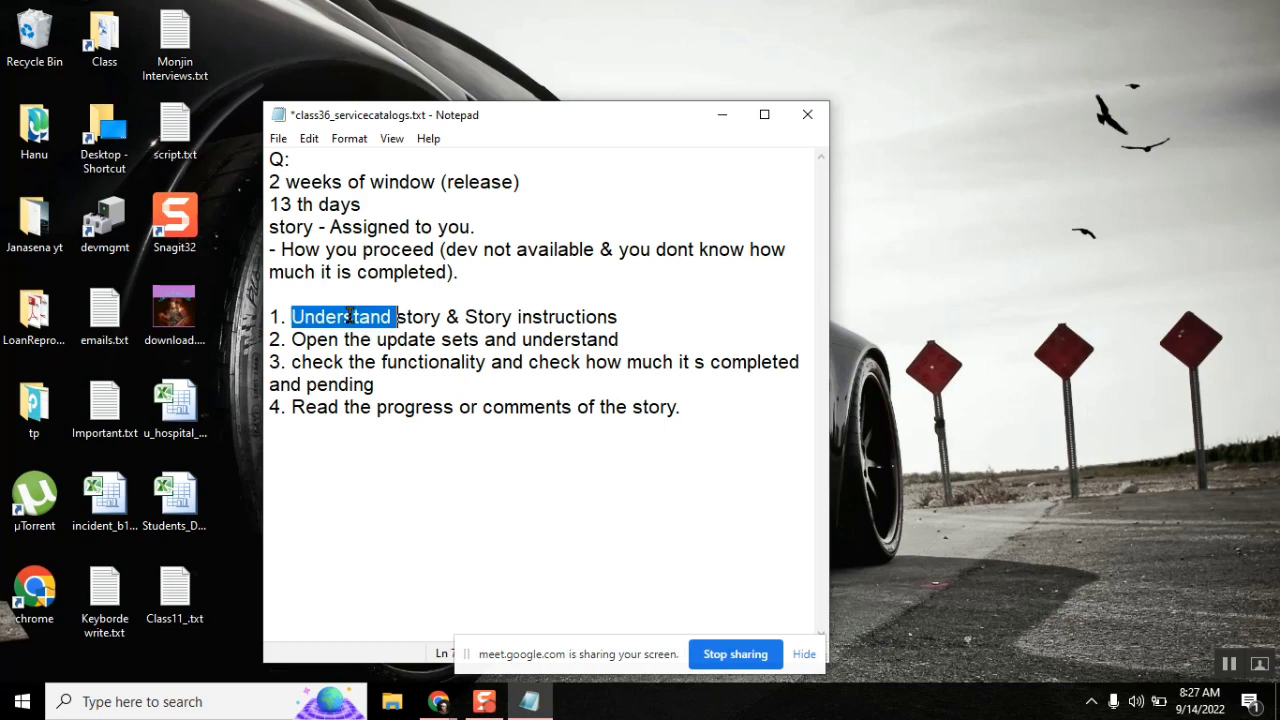